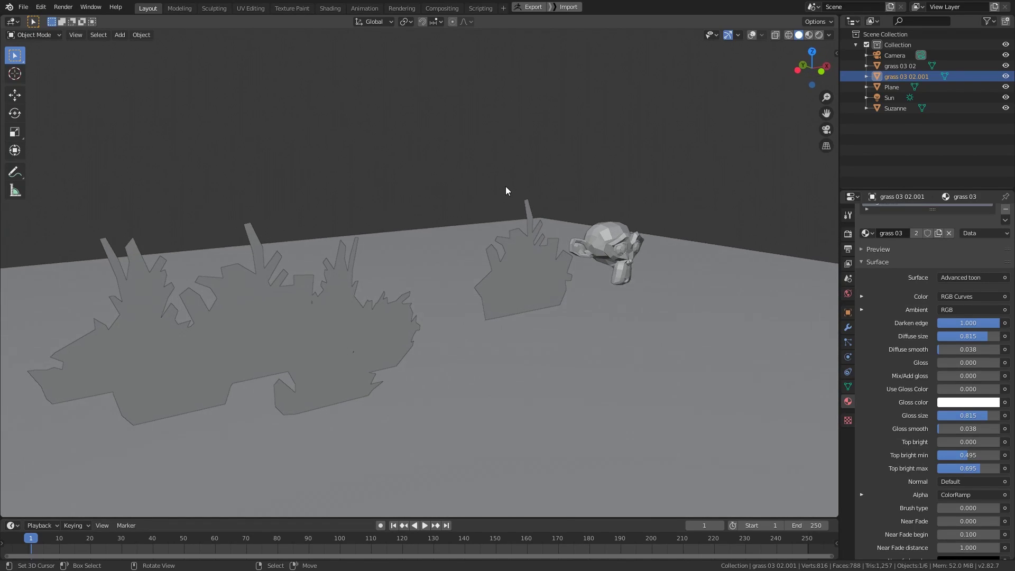
- Preview the grass scene in rendered shading and return the viewport to solid shading
{"action": "key", "text": "z"}
{"action": "left_click", "coordinate": [497, 152]}
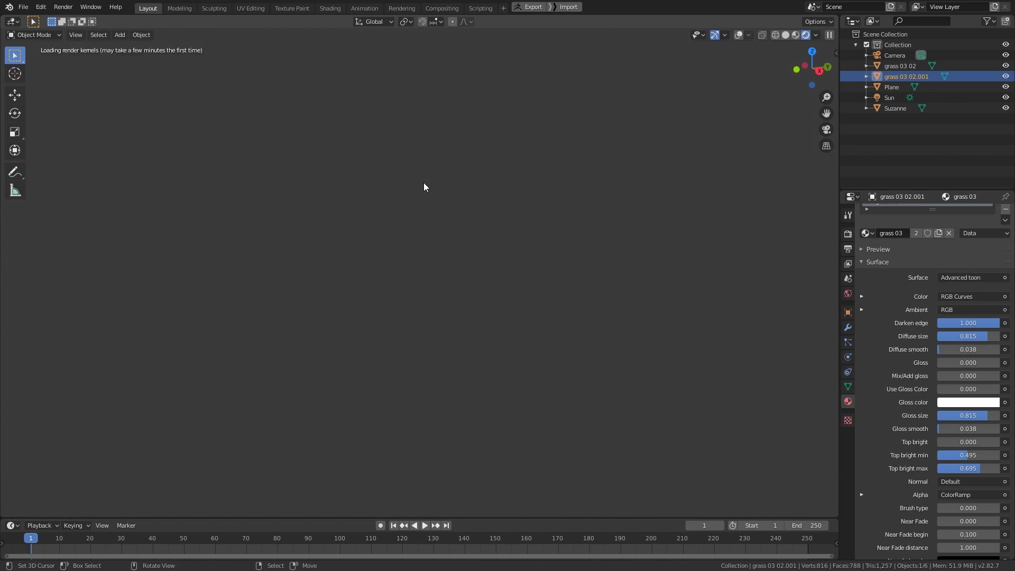
{"action": "key", "text": "z"}
{"action": "left_click", "coordinate": [569, 272]}
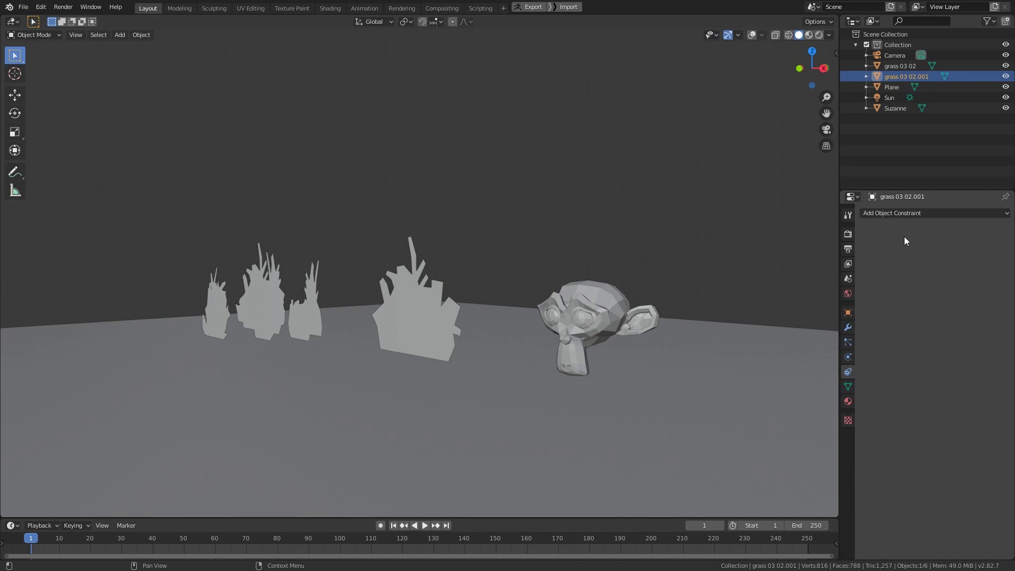
- Try a Track To constraint on the grass 03 02.001 object and delete it
{"action": "left_click", "coordinate": [903, 213]}
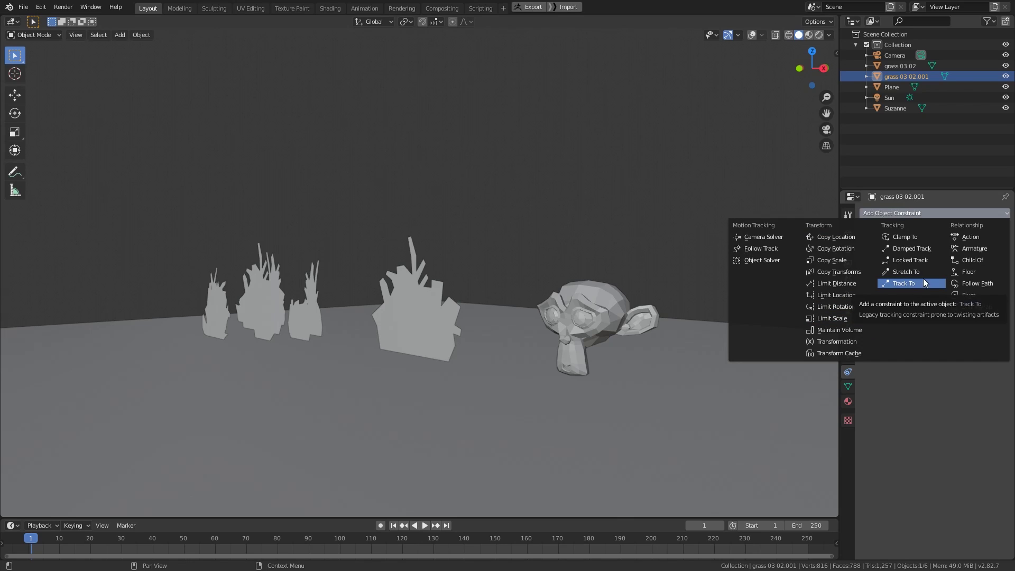
{"action": "left_click", "coordinate": [900, 284]}
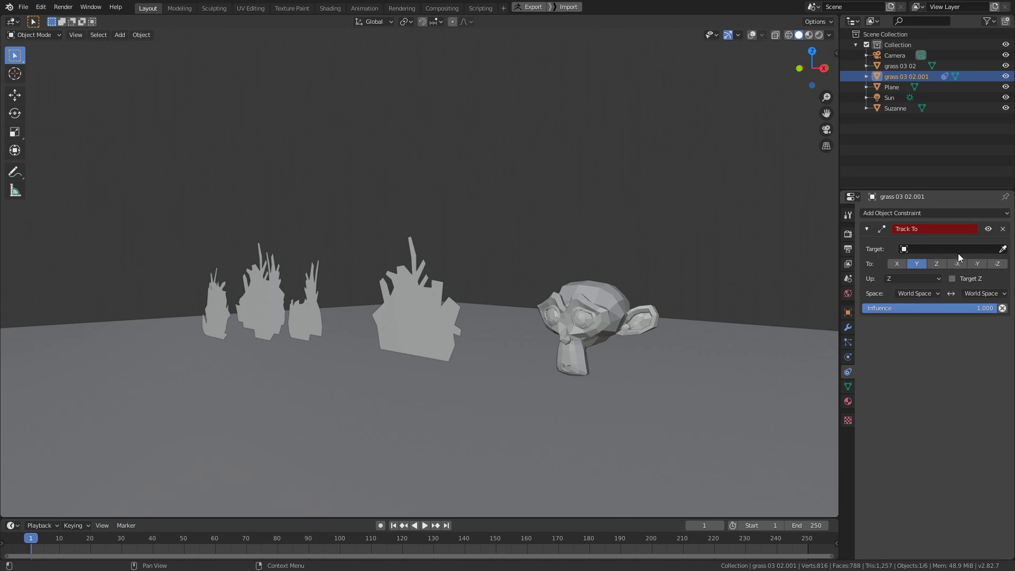
{"action": "middle_click_drag", "start_coordinate": [560, 296], "coordinate": [508, 271]}
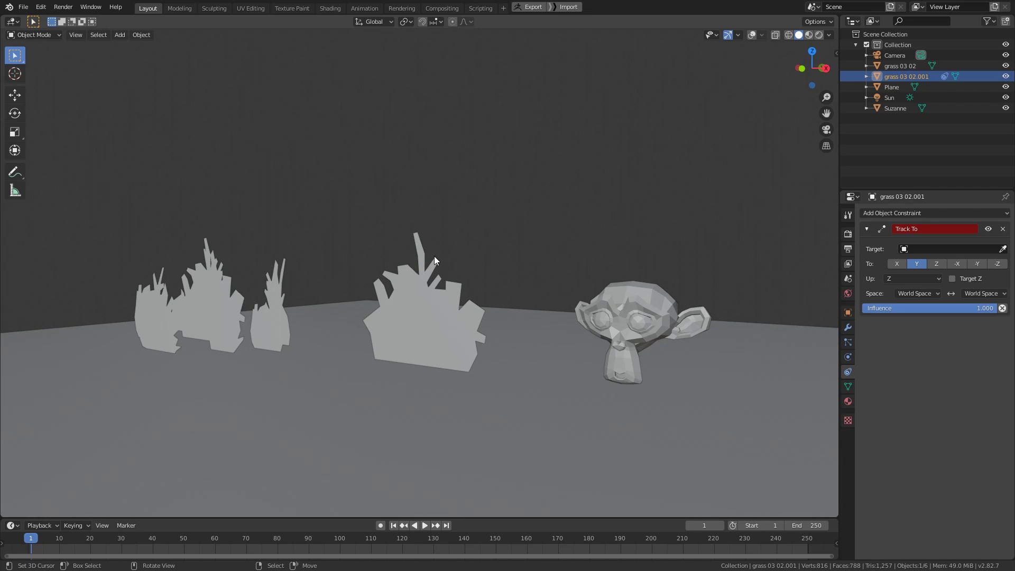
{"action": "left_click", "coordinate": [1003, 229]}
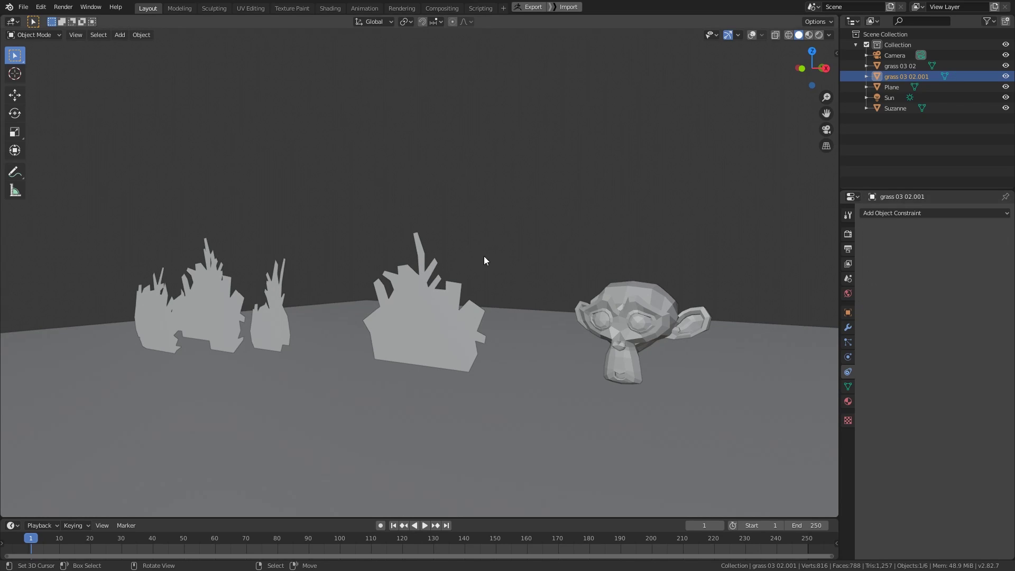
{"action": "middle_click_drag", "start_coordinate": [484, 256], "coordinate": [484, 230]}
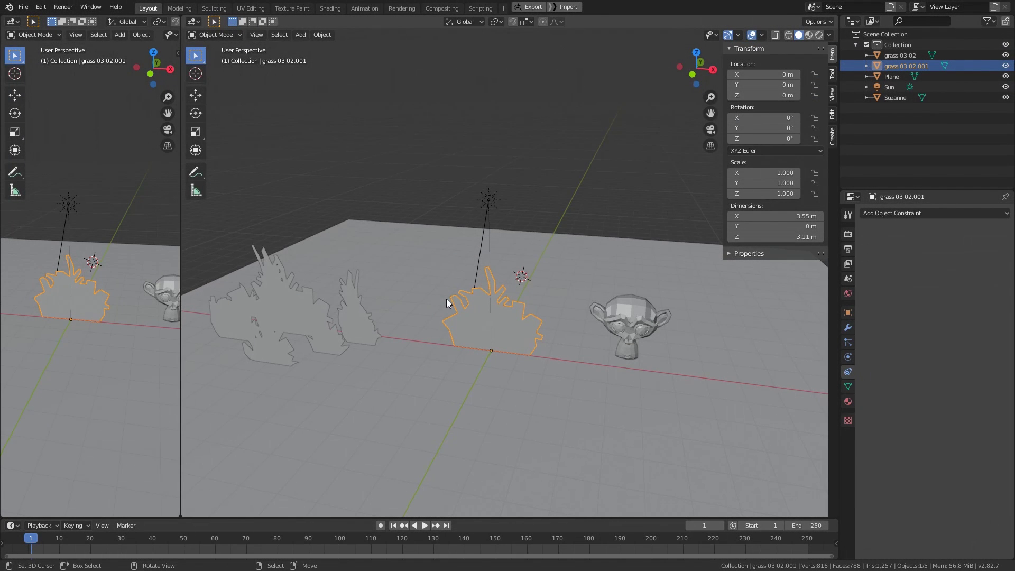
- Open the grass 03 material's node tree and delete the Camera facing group node feeding the displacement
{"action": "key", "text": "shift+F3"}
{"action": "middle_click_drag", "start_coordinate": [493, 400], "coordinate": [478, 332]}
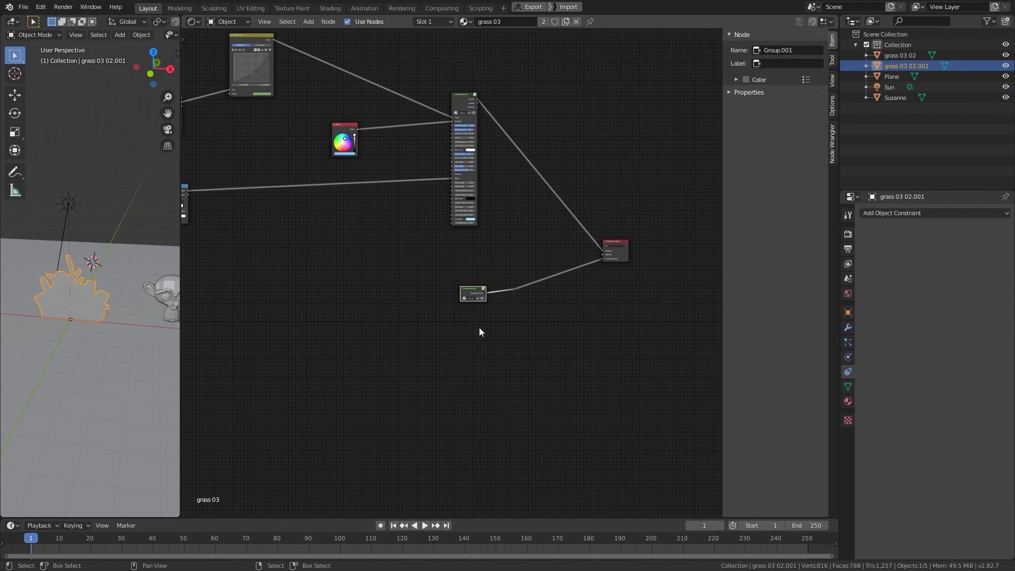
{"action": "scroll", "coordinate": [475, 339], "scroll_direction": "up", "scroll_amount": 4}
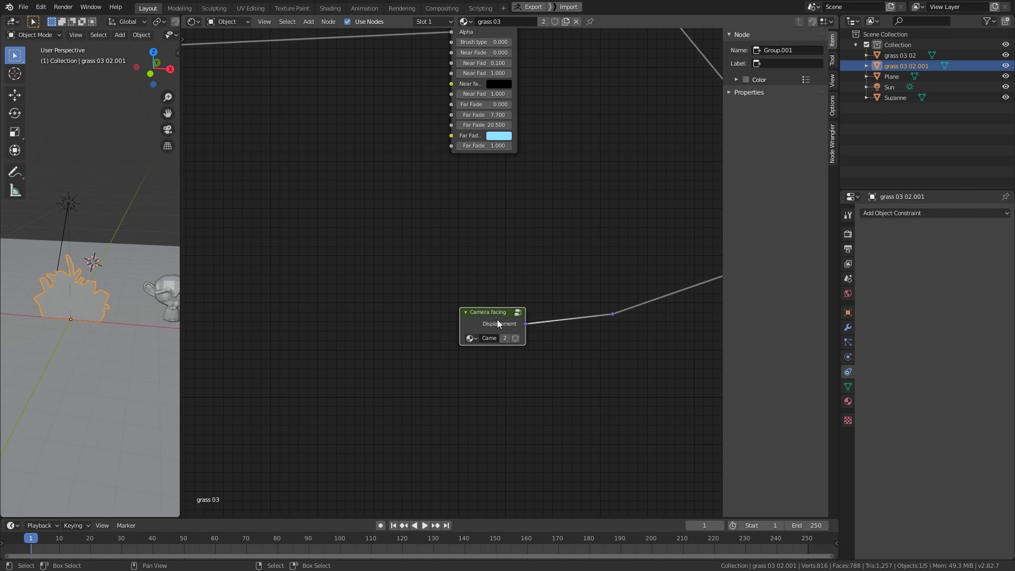
{"action": "scroll", "coordinate": [509, 326], "scroll_direction": "down", "scroll_amount": 1}
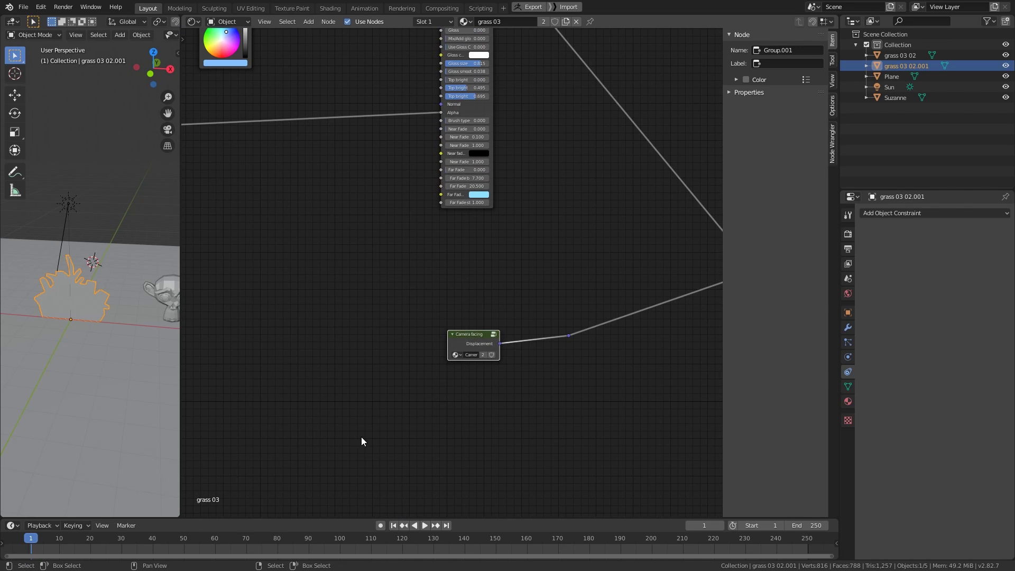
{"action": "key", "text": "x"}
{"action": "middle_click_drag", "start_coordinate": [317, 362], "coordinate": [412, 355]}
{"action": "scroll", "coordinate": [354, 358], "scroll_direction": "down", "scroll_amount": 5}
{"action": "middle_click_drag", "start_coordinate": [385, 418], "coordinate": [435, 399]}
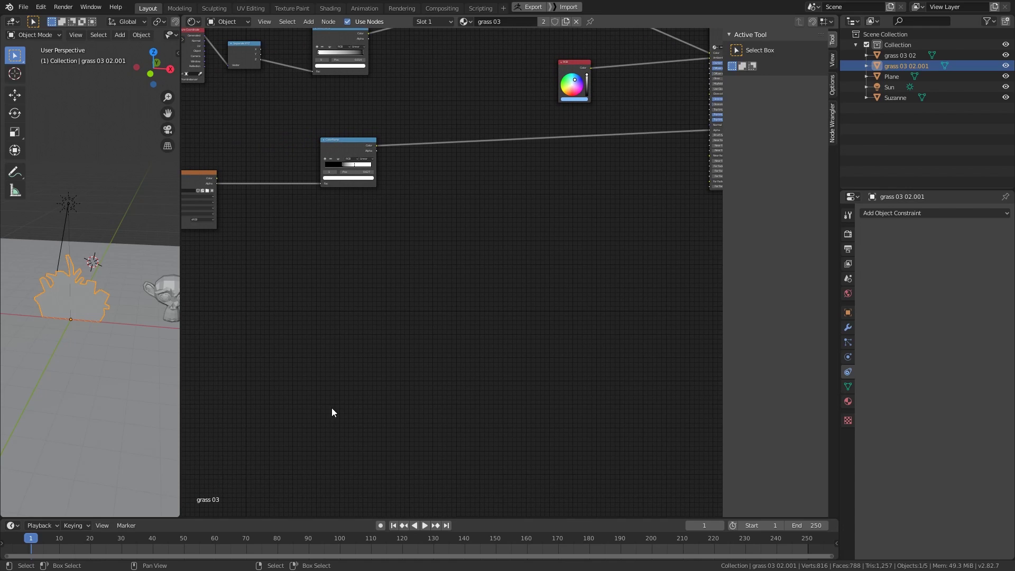
- Choose Displacement Only as the displacement method in the grass 03 material settings
{"action": "left_click", "coordinate": [850, 401]}
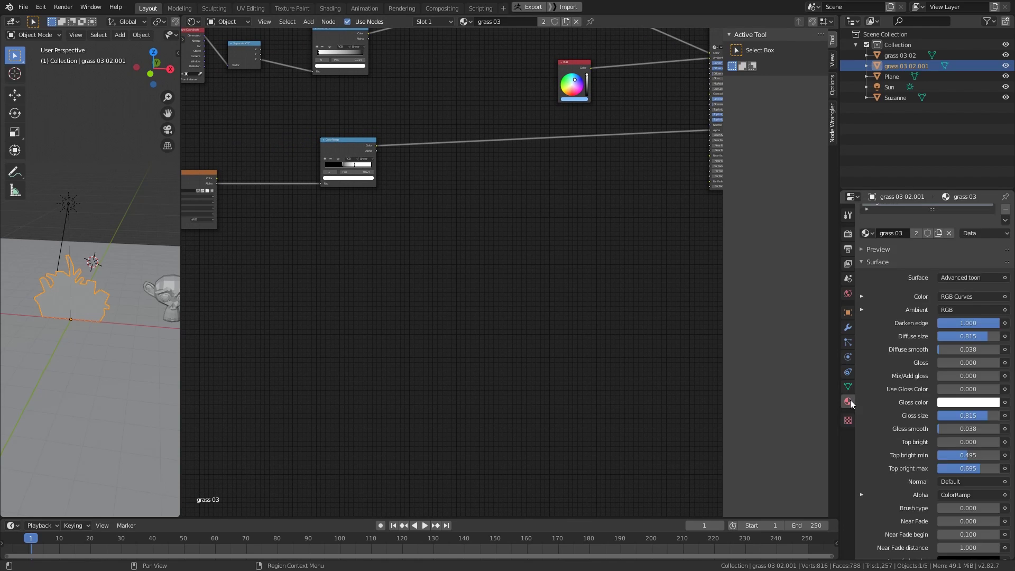
{"action": "scroll", "coordinate": [899, 370], "scroll_direction": "down", "scroll_amount": 5}
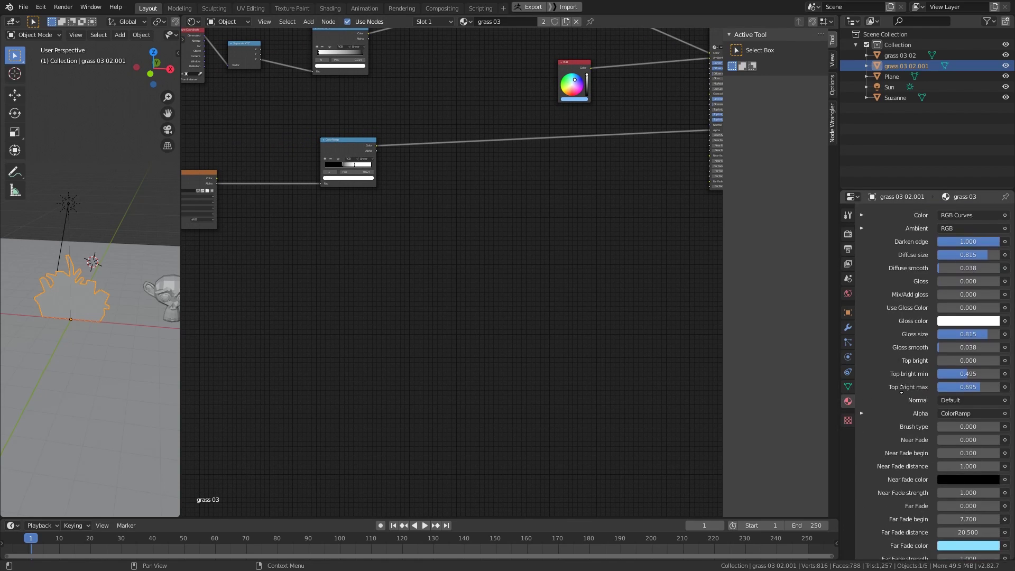
{"action": "scroll", "coordinate": [899, 402], "scroll_direction": "down", "scroll_amount": 10}
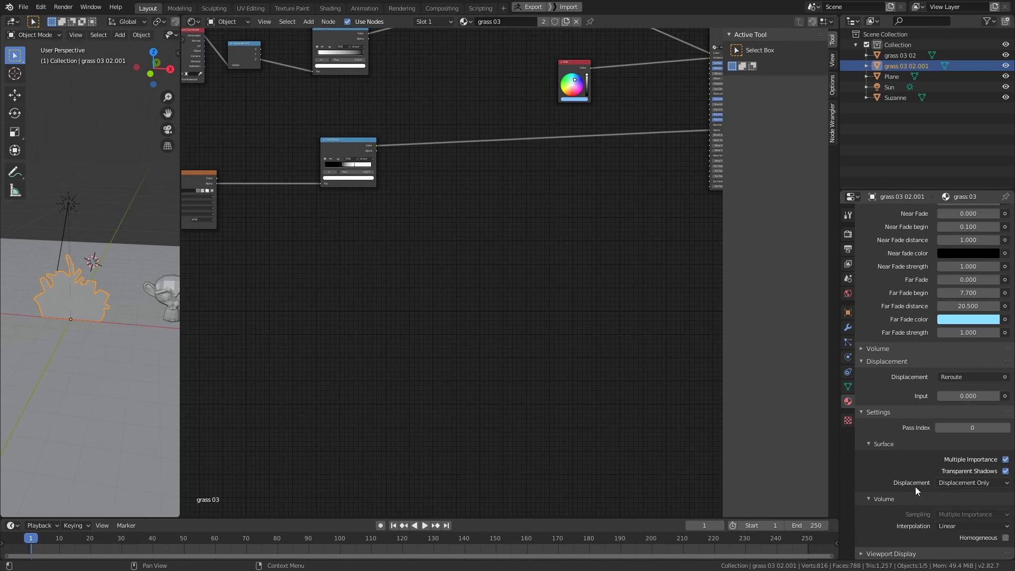
{"action": "left_click", "coordinate": [957, 483]}
{"action": "left_click", "coordinate": [950, 482]}
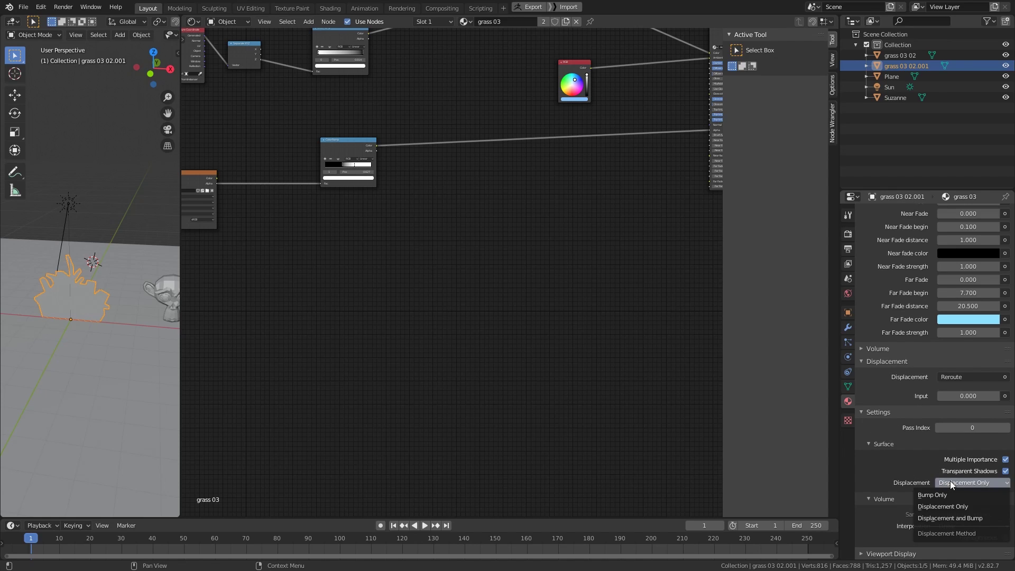
{"action": "left_click", "coordinate": [954, 507]}
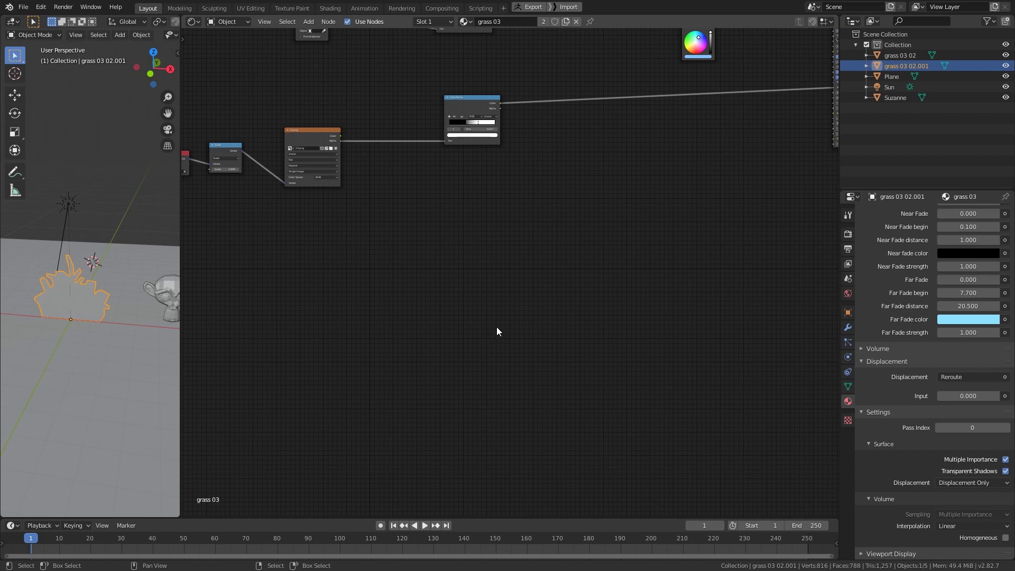
- Add a Combine XYZ node in the empty area below the texture nodes and set its Z to 1
{"action": "middle_click_drag", "start_coordinate": [708, 331], "coordinate": [803, 331]}
{"action": "middle_click_drag", "start_coordinate": [569, 335], "coordinate": [726, 346]}
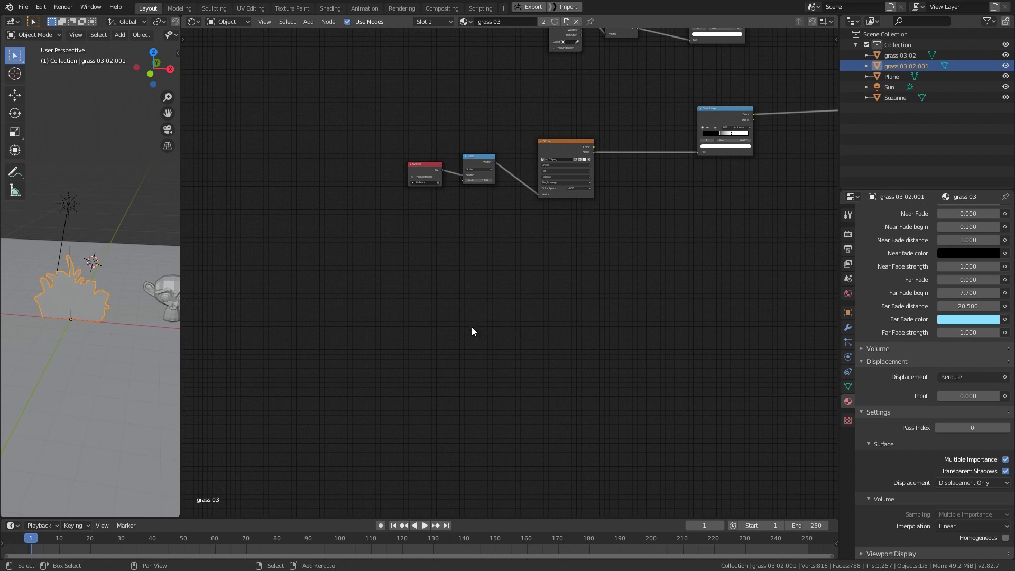
{"action": "key", "text": "shift+a"}
{"action": "mouse_move", "coordinate": [431, 339]}
{"action": "left_click", "coordinate": [525, 399]}
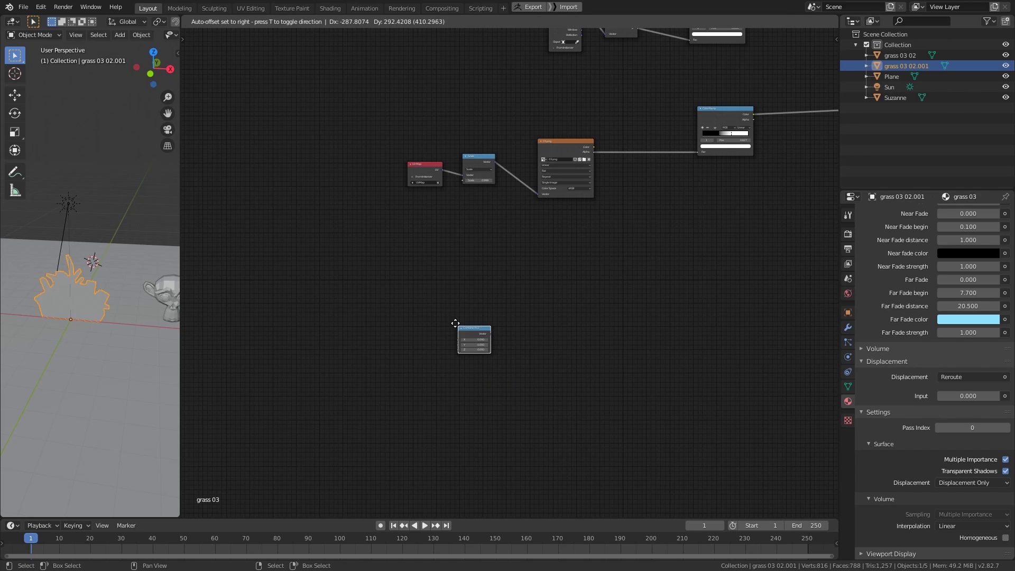
{"action": "left_click", "coordinate": [458, 355]}
{"action": "scroll", "coordinate": [448, 363], "scroll_direction": "up", "scroll_amount": 1}
{"action": "left_click", "coordinate": [440, 347]}
{"action": "type", "text": "1"}
{"action": "key", "text": "Return"}
{"action": "scroll", "coordinate": [469, 363], "scroll_direction": "up", "scroll_amount": 3}
{"action": "middle_click_drag", "start_coordinate": [498, 372], "coordinate": [500, 362]}
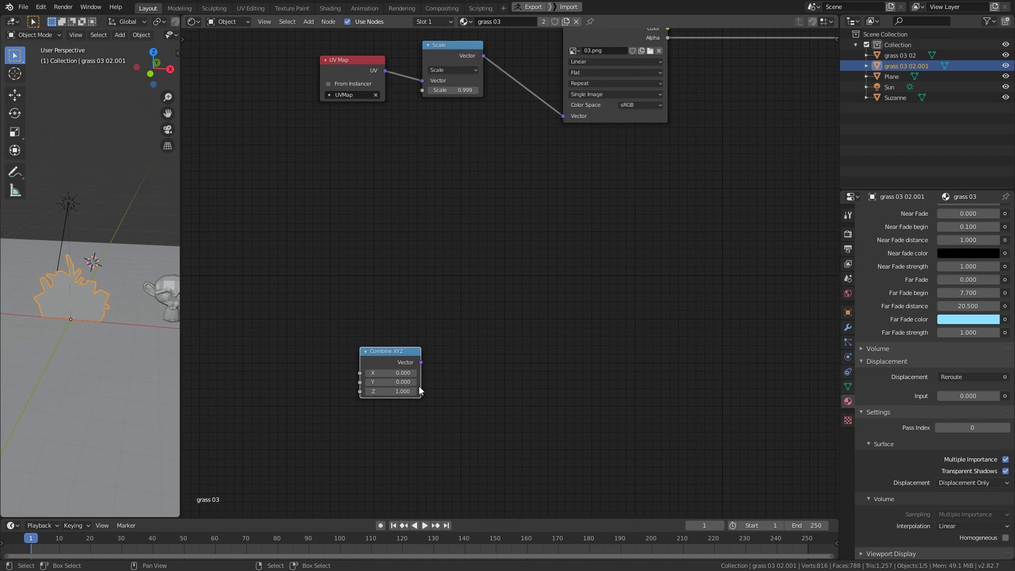
- Add a Vector Transform node converting from Camera to World and feed it the Combine XYZ vector
{"action": "key", "text": "shift+a"}
{"action": "mouse_move", "coordinate": [518, 315]}
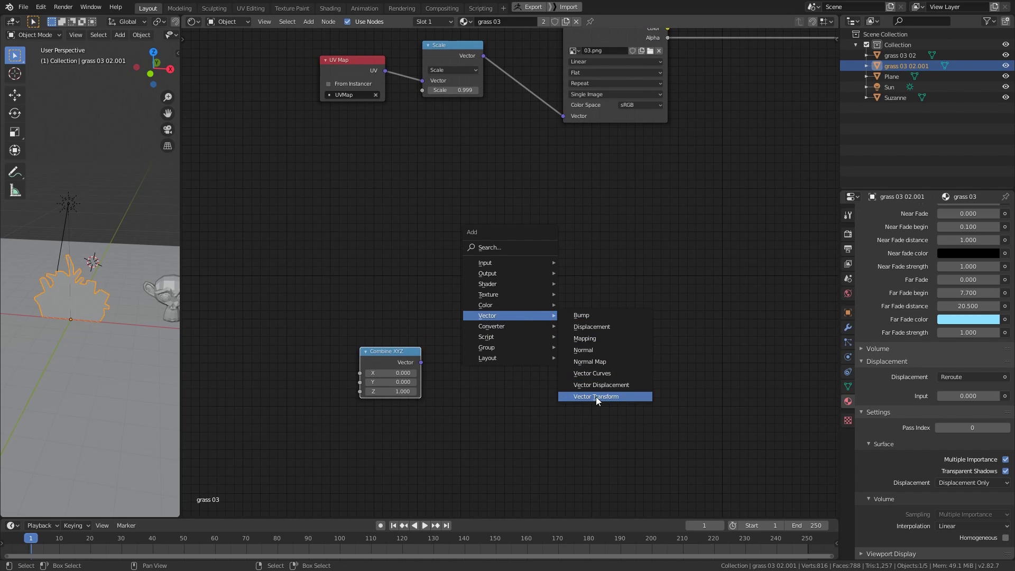
{"action": "left_click", "coordinate": [596, 397]}
{"action": "left_click", "coordinate": [514, 318]}
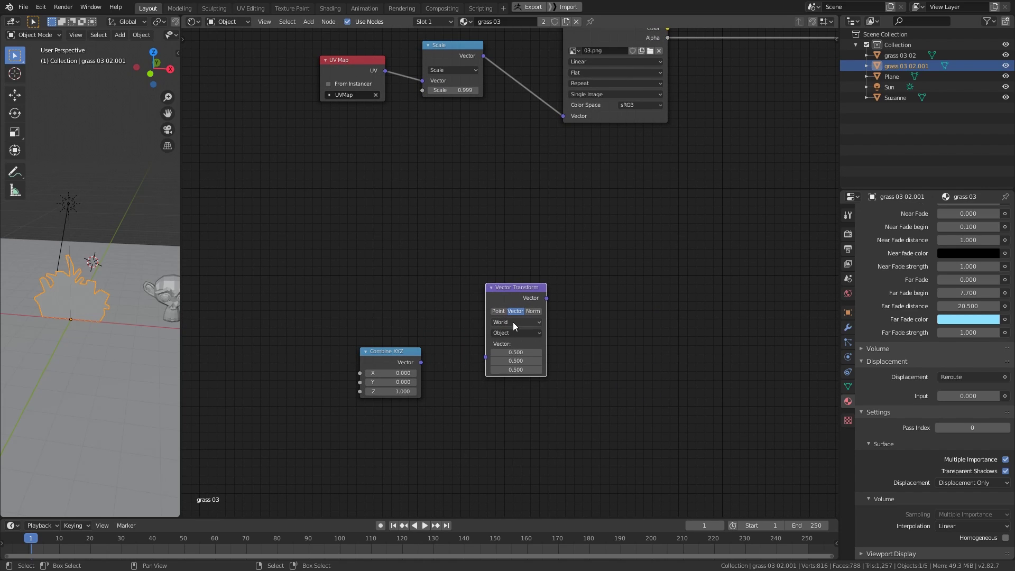
{"action": "left_click", "coordinate": [513, 322]}
{"action": "left_click", "coordinate": [513, 350]}
{"action": "left_click", "coordinate": [508, 332]}
{"action": "left_click", "coordinate": [513, 346]}
{"action": "left_click_drag", "start_coordinate": [420, 361], "coordinate": [491, 356]}
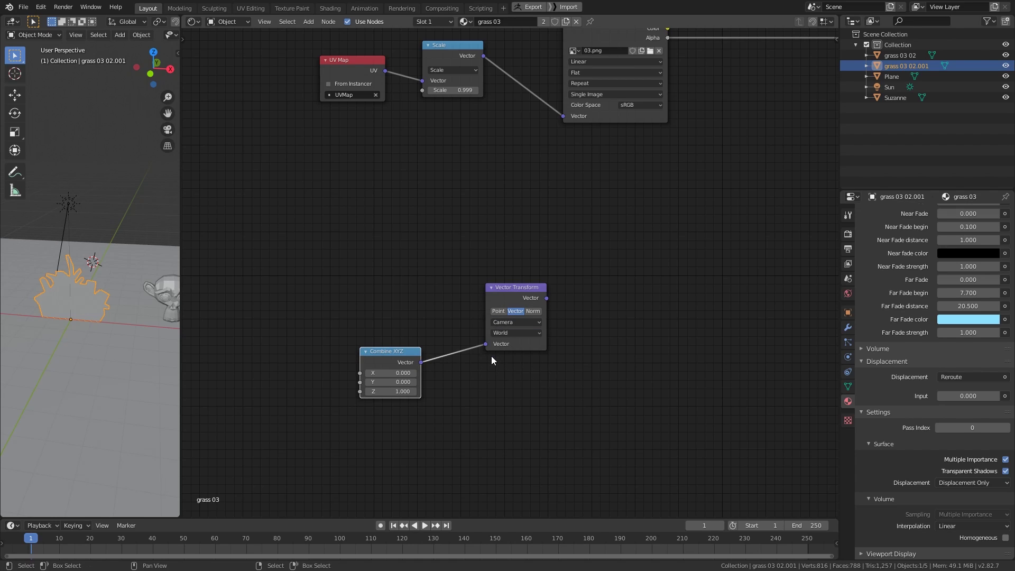
- Preview the Vector Transform output on the grass through a viewer in rendered shading
{"action": "left_click_drag", "start_coordinate": [513, 293], "coordinate": [494, 306]}
{"action": "left_click", "coordinate": [507, 304], "text": "ctrl+shift"}
{"action": "key", "text": "z"}
{"action": "left_click", "coordinate": [195, 297]}
{"action": "key", "text": "grave"}
{"action": "left_click", "coordinate": [136, 343]}
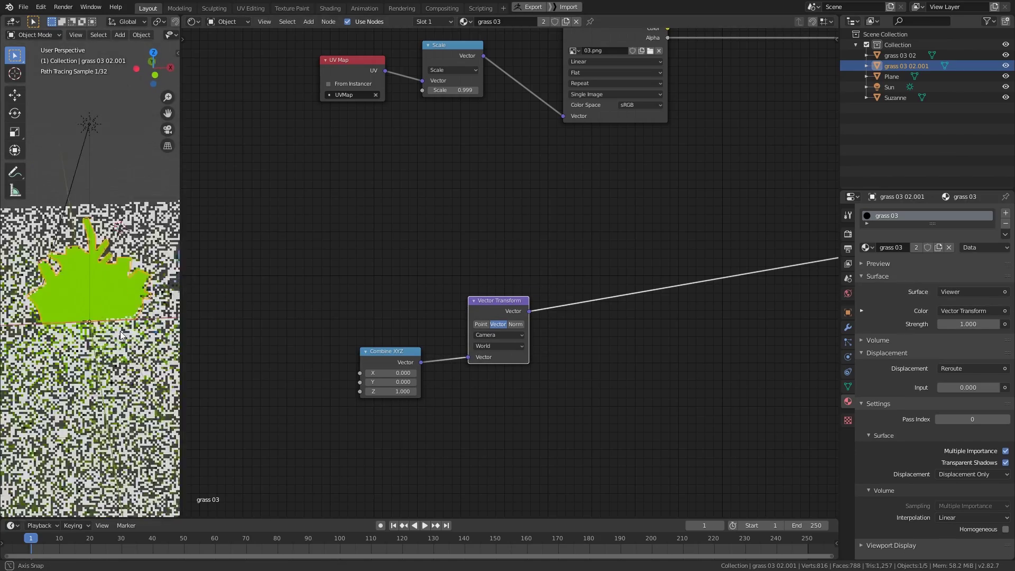
{"action": "mouse_move", "coordinate": [122, 309]}
{"action": "middle_mouse_down"}
{"action": "mouse_move", "coordinate": [67, 299]}
{"action": "mouse_move", "coordinate": [91, 312]}
{"action": "mouse_move", "coordinate": [88, 248]}
{"action": "mouse_move", "coordinate": [120, 303]}
{"action": "mouse_move", "coordinate": [114, 334]}
{"action": "mouse_move", "coordinate": [137, 296]}
{"action": "middle_mouse_up"}
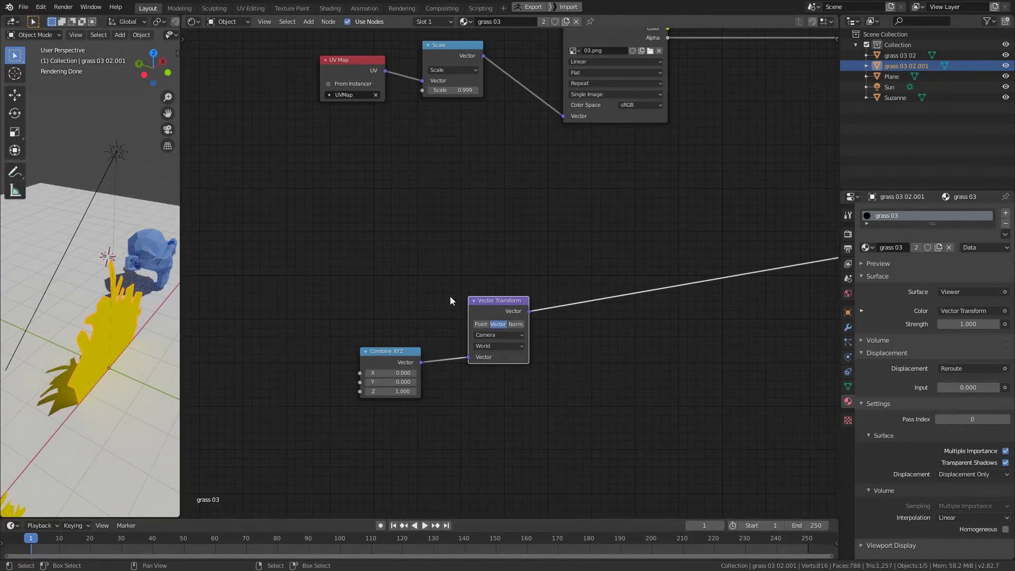
- Move the Vector Transform node lower and insert a Vector Math node on its link to the viewer
{"action": "middle_click_drag", "start_coordinate": [594, 334], "coordinate": [489, 338]}
{"action": "left_click_drag", "start_coordinate": [341, 258], "coordinate": [472, 402]}
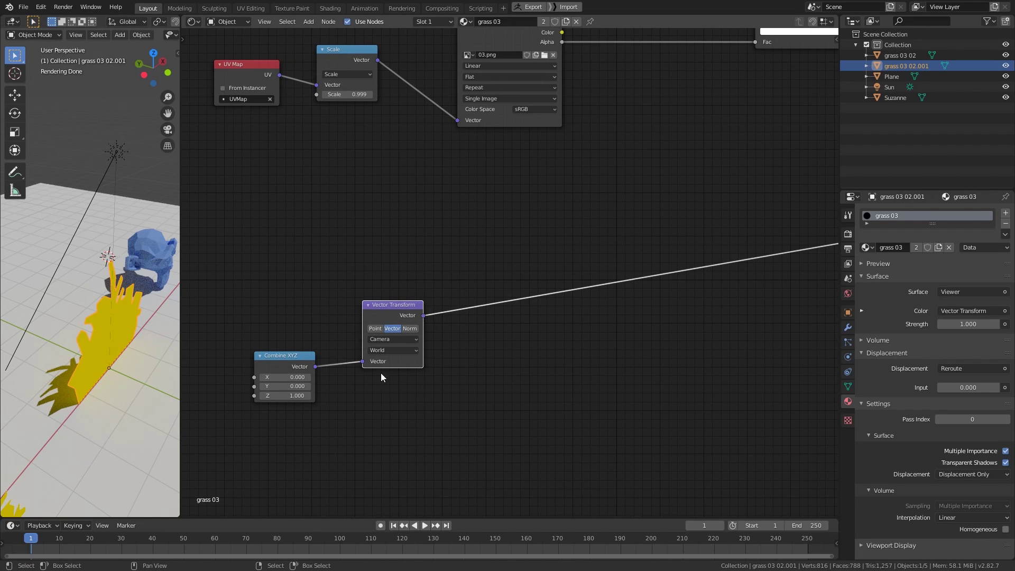
{"action": "left_click_drag", "start_coordinate": [387, 310], "coordinate": [398, 346]}
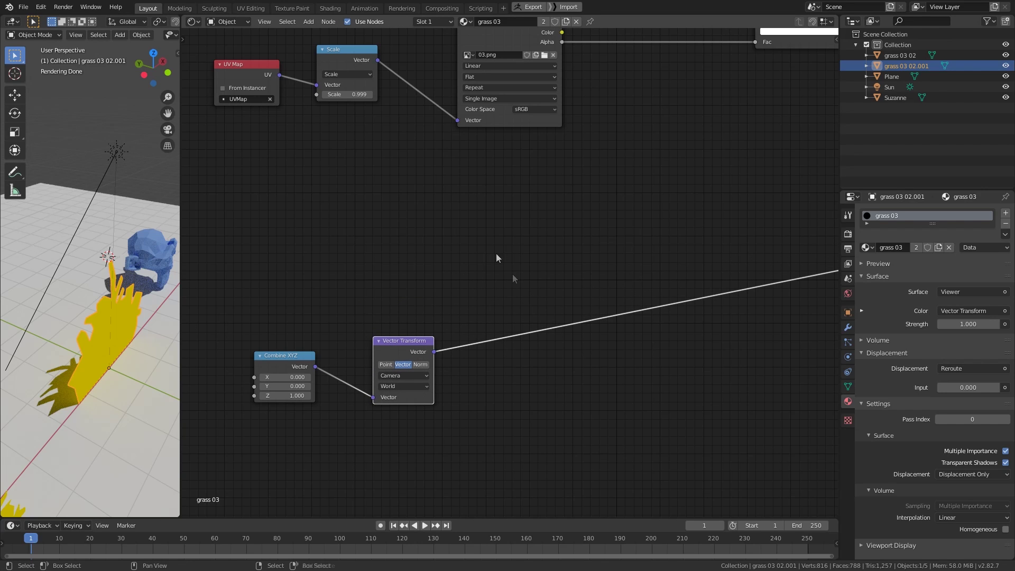
{"action": "middle_click_drag", "start_coordinate": [501, 256], "coordinate": [502, 248]}
{"action": "key", "text": "shift+a"}
{"action": "mouse_move", "coordinate": [503, 249]}
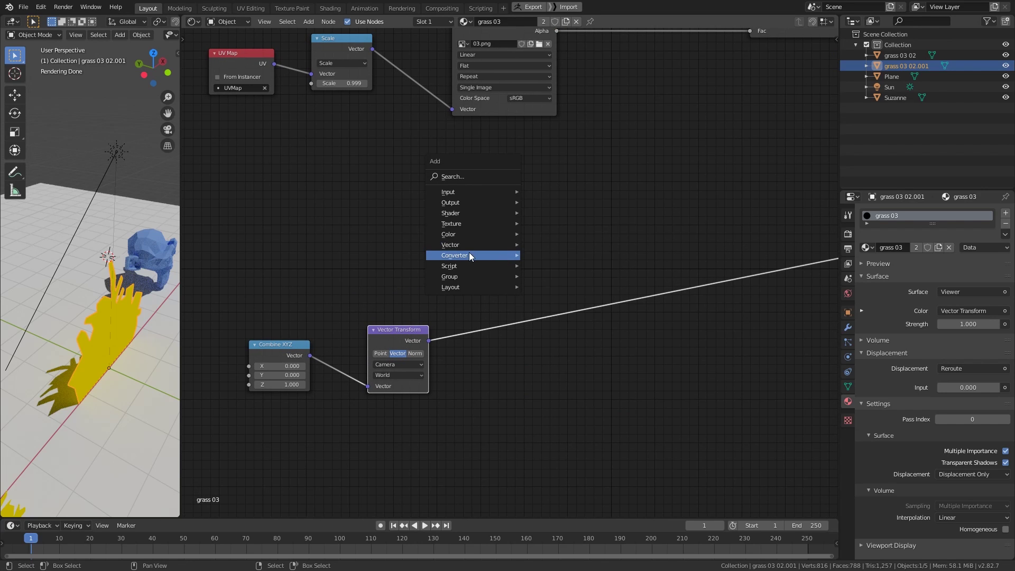
{"action": "mouse_move", "coordinate": [472, 256]}
{"action": "left_click", "coordinate": [556, 396]}
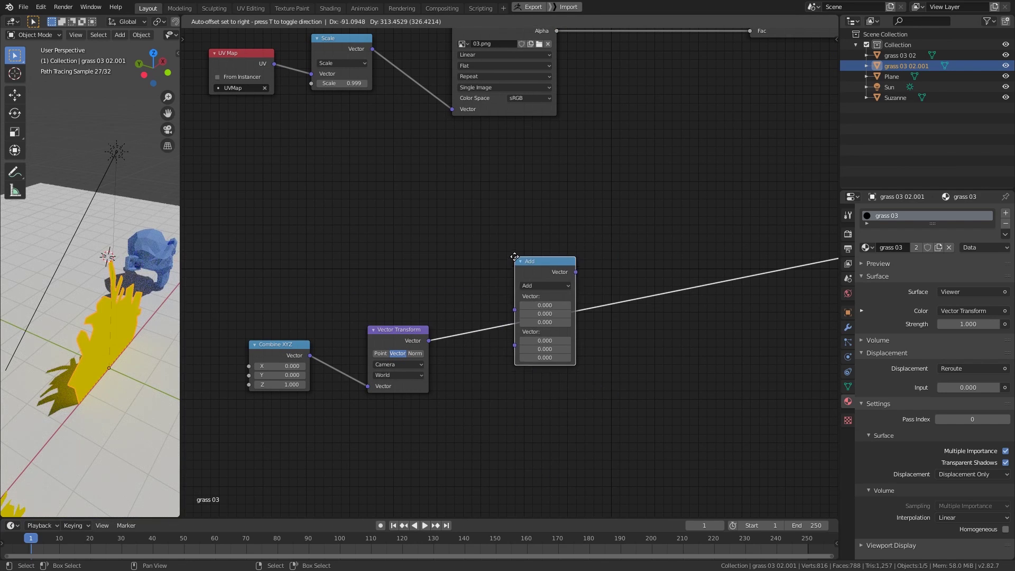
{"action": "left_click", "coordinate": [496, 231]}
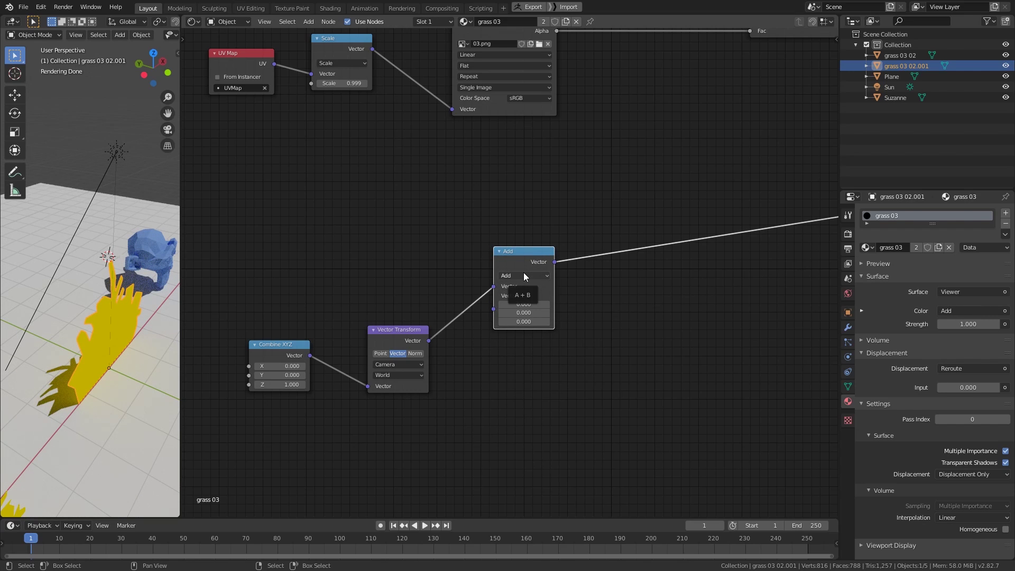
- Set the Vector Math node to Multiply with X -1 and Y -1, and align it beside the Vector Transform node
{"action": "left_click", "coordinate": [525, 276]}
{"action": "left_click", "coordinate": [521, 306]}
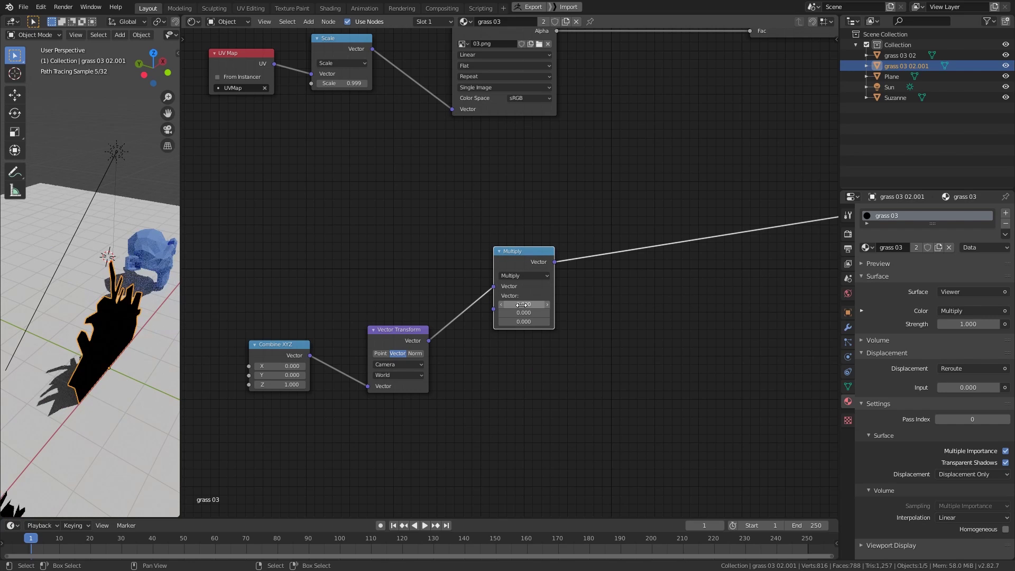
{"action": "left_click_drag", "start_coordinate": [520, 304], "coordinate": [520, 312]}
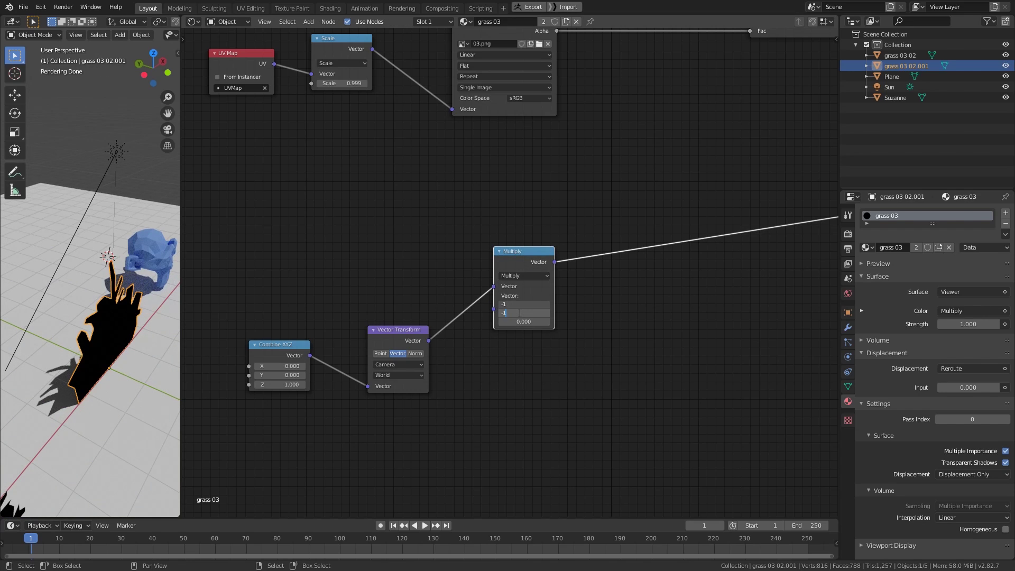
{"action": "type", "text": "-1"}
{"action": "key", "text": "Return"}
{"action": "left_click_drag", "start_coordinate": [532, 257], "coordinate": [519, 325]}
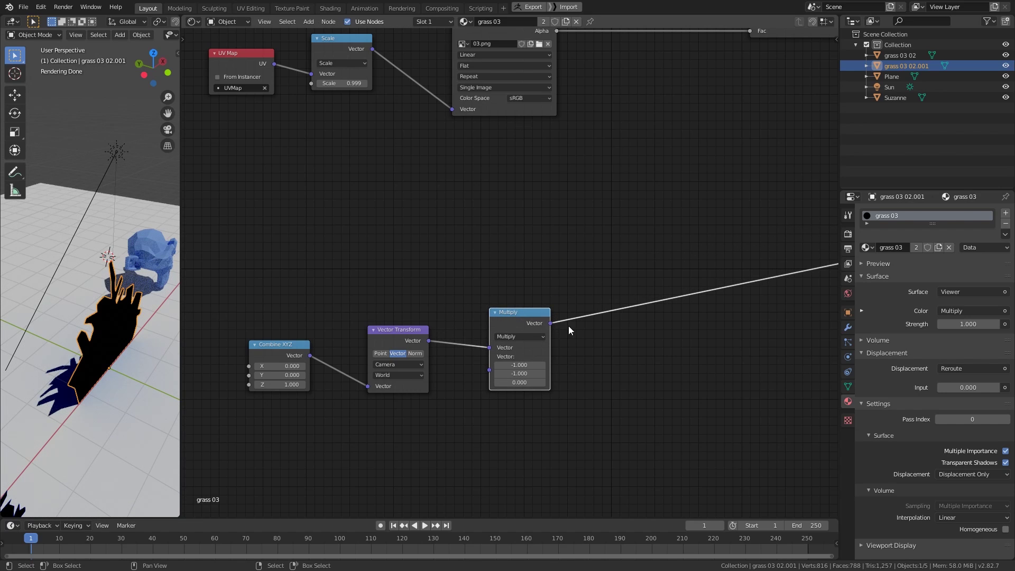
{"action": "middle_click_drag", "start_coordinate": [581, 338], "coordinate": [528, 332]}
{"action": "left_click_drag", "start_coordinate": [461, 314], "coordinate": [440, 309]}
- Duplicate the Multiply node onto its output link and set the copy's operation to Normalize
{"action": "middle_click_drag", "start_coordinate": [563, 317], "coordinate": [541, 324]}
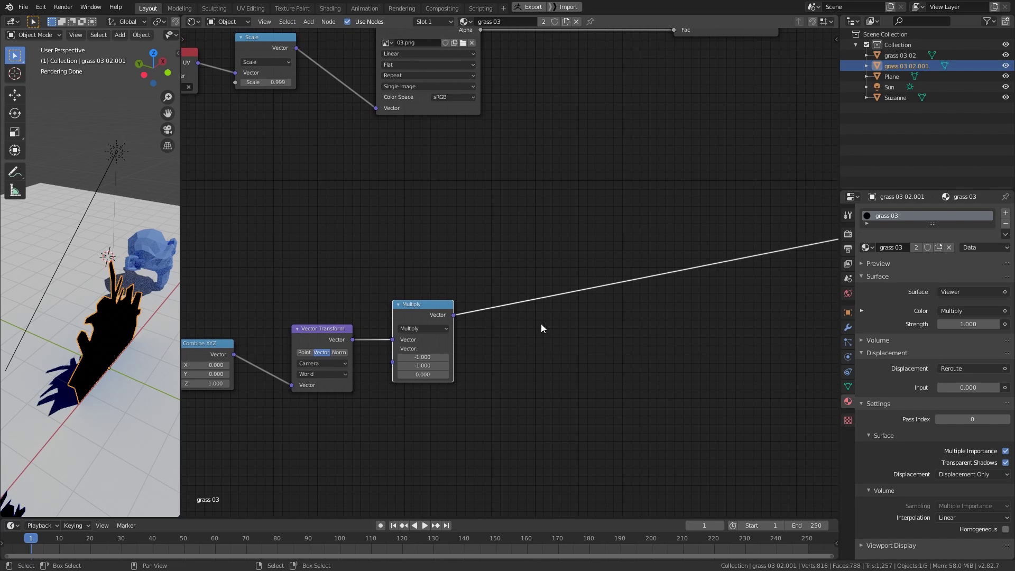
{"action": "key", "text": "shift+d"}
{"action": "left_click", "coordinate": [535, 303]}
{"action": "left_click", "coordinate": [531, 308]}
{"action": "left_click", "coordinate": [593, 329]}
{"action": "left_click_drag", "start_coordinate": [525, 292], "coordinate": [501, 315]}
- Link the grass 03 material to Suzanne, clear the selection and inspect the normalized vector's shading from several angles
{"action": "mouse_move", "coordinate": [150, 328]}
{"action": "middle_mouse_down"}
{"action": "mouse_move", "coordinate": [65, 322]}
{"action": "mouse_move", "coordinate": [167, 328]}
{"action": "middle_mouse_up"}
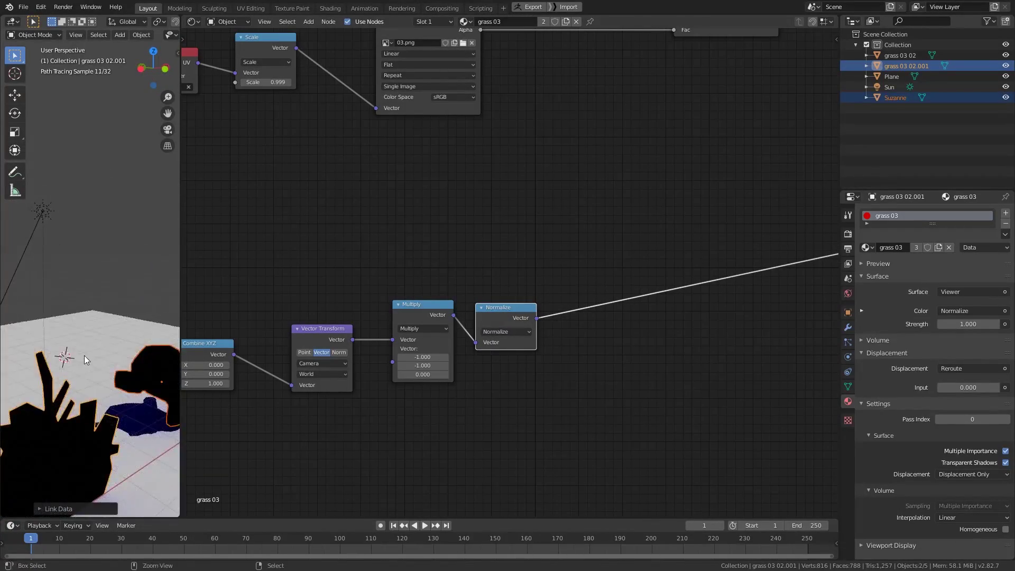
{"action": "middle_click_drag", "start_coordinate": [84, 355], "coordinate": [91, 357]}
{"action": "key", "text": "alt+a"}
{"action": "mouse_move", "coordinate": [108, 393]}
{"action": "middle_mouse_down"}
{"action": "mouse_move", "coordinate": [91, 407]}
{"action": "mouse_move", "coordinate": [164, 341]}
{"action": "middle_mouse_up"}
{"action": "mouse_move", "coordinate": [157, 389]}
{"action": "middle_mouse_down"}
{"action": "mouse_move", "coordinate": [28, 409]}
{"action": "mouse_move", "coordinate": [129, 346]}
{"action": "mouse_move", "coordinate": [101, 364]}
{"action": "mouse_move", "coordinate": [44, 361]}
{"action": "middle_mouse_up"}
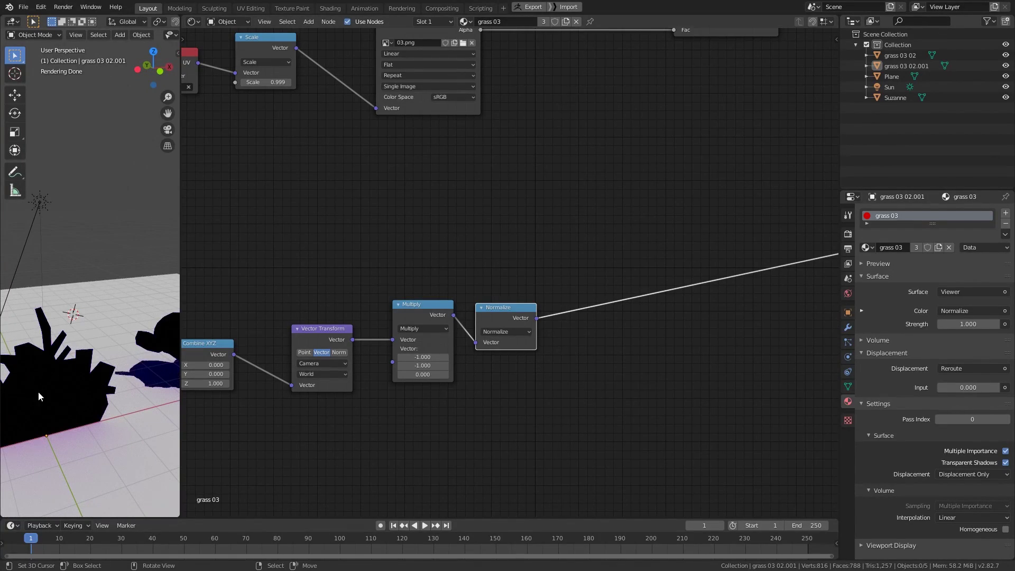
- Insert a Separate XYZ node on the link between the Normalize node and the viewer
{"action": "left_click_drag", "start_coordinate": [513, 310], "coordinate": [514, 305]}
{"action": "middle_click_drag", "start_coordinate": [629, 267], "coordinate": [537, 268]}
{"action": "middle_click_drag", "start_coordinate": [537, 269], "coordinate": [561, 301]}
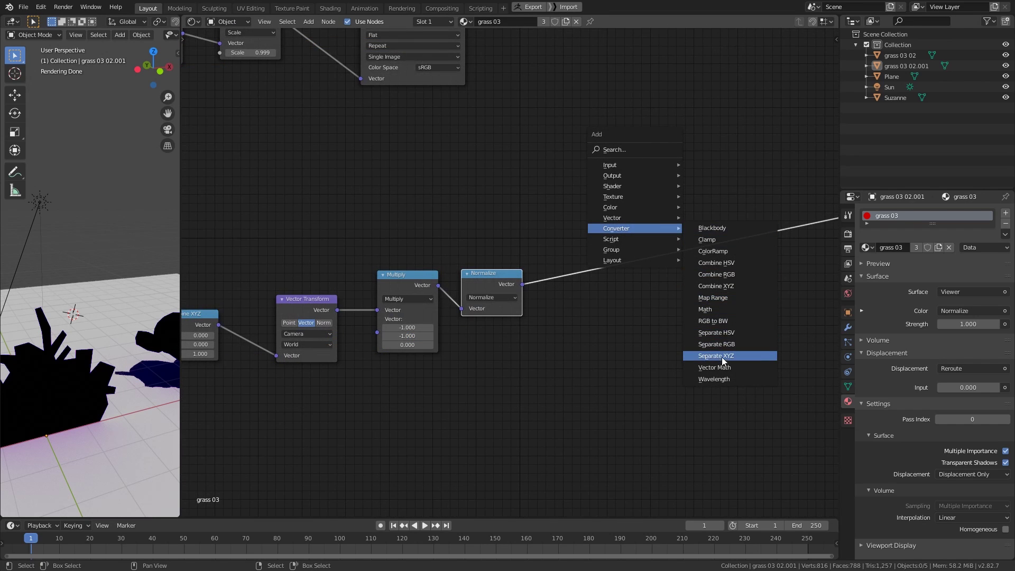
{"action": "left_click", "coordinate": [722, 357]}
{"action": "left_click", "coordinate": [547, 218]}
{"action": "middle_click_drag", "start_coordinate": [577, 236], "coordinate": [475, 310]}
- Add a Math node fed by the X output of Separate XYZ and set its operation to Absolute
{"action": "key", "text": "shift+a"}
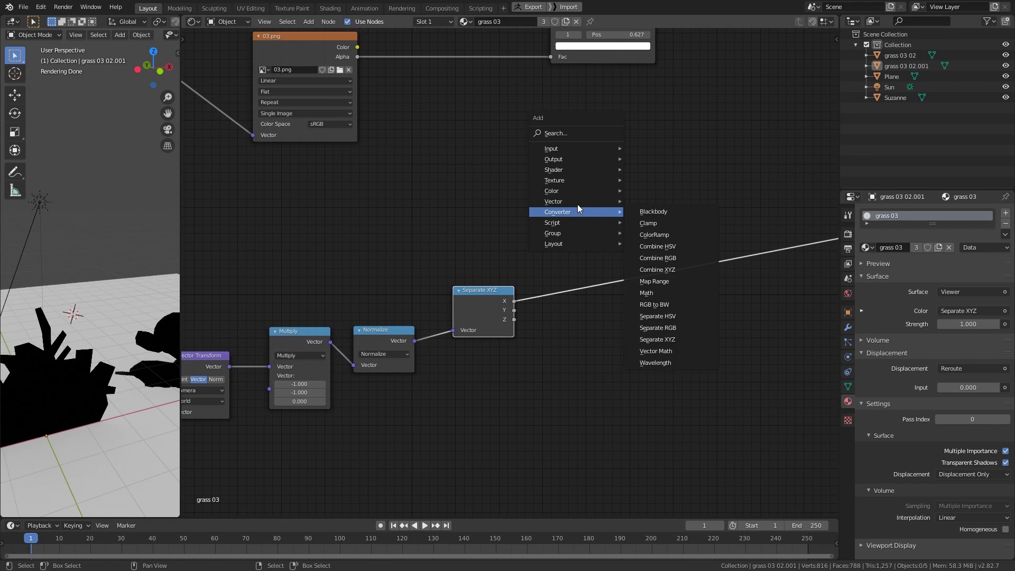
{"action": "mouse_move", "coordinate": [573, 211]}
{"action": "left_click", "coordinate": [679, 289]}
{"action": "left_click", "coordinate": [619, 182]}
{"action": "left_click_drag", "start_coordinate": [514, 301], "coordinate": [605, 222]}
{"action": "left_click", "coordinate": [617, 202]}
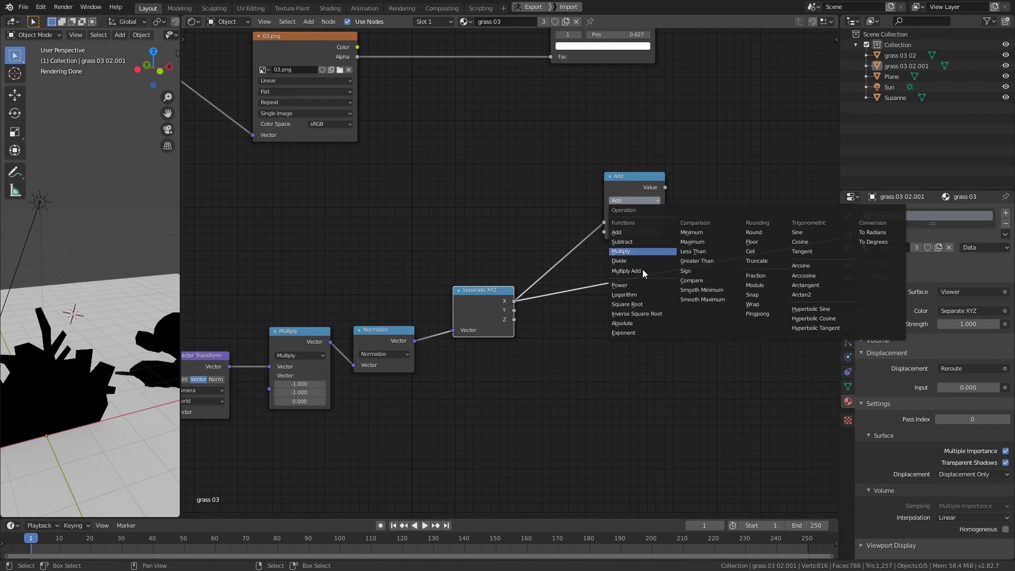
{"action": "left_click", "coordinate": [642, 323]}
{"action": "left_click_drag", "start_coordinate": [635, 172], "coordinate": [633, 152]}
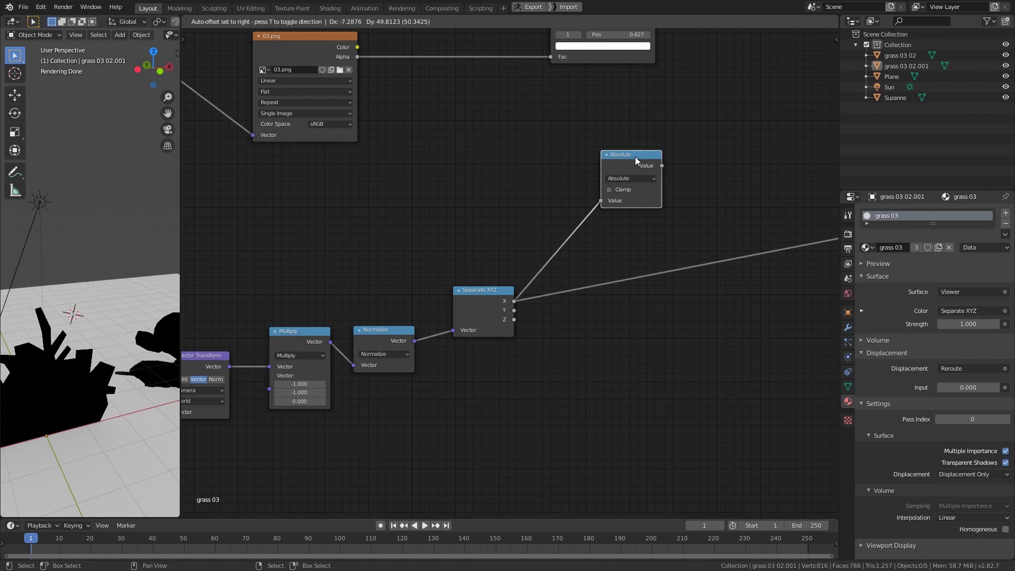
- Duplicate the Absolute node as a Divide node and feed it the Absolute result and the Separate XYZ X output
{"action": "middle_click_drag", "start_coordinate": [635, 157], "coordinate": [544, 174]}
{"action": "key", "text": "shift+d"}
{"action": "left_click", "coordinate": [635, 195]}
{"action": "left_click", "coordinate": [639, 219]}
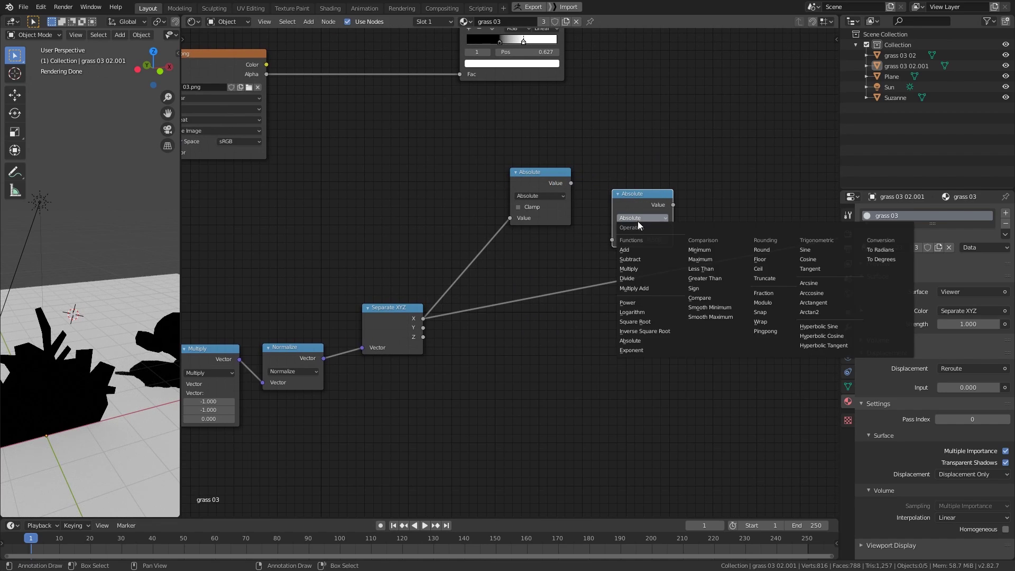
{"action": "left_click", "coordinate": [626, 270]}
{"action": "left_click_drag", "start_coordinate": [571, 183], "coordinate": [423, 319]}
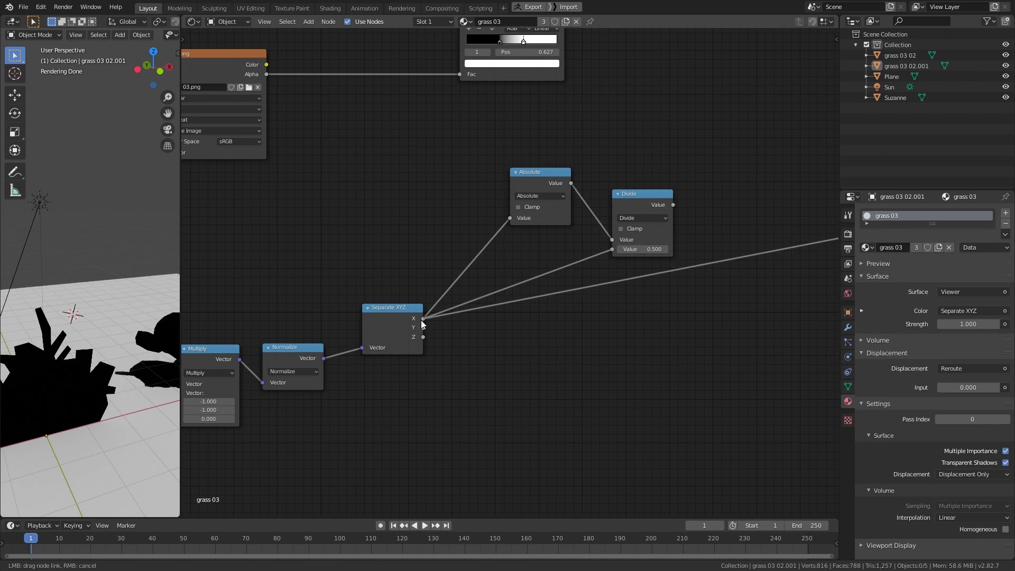
- Tidy the positions of the Absolute and Divide nodes and preview the Divide result through the viewer
{"action": "left_click_drag", "start_coordinate": [652, 198], "coordinate": [650, 193]}
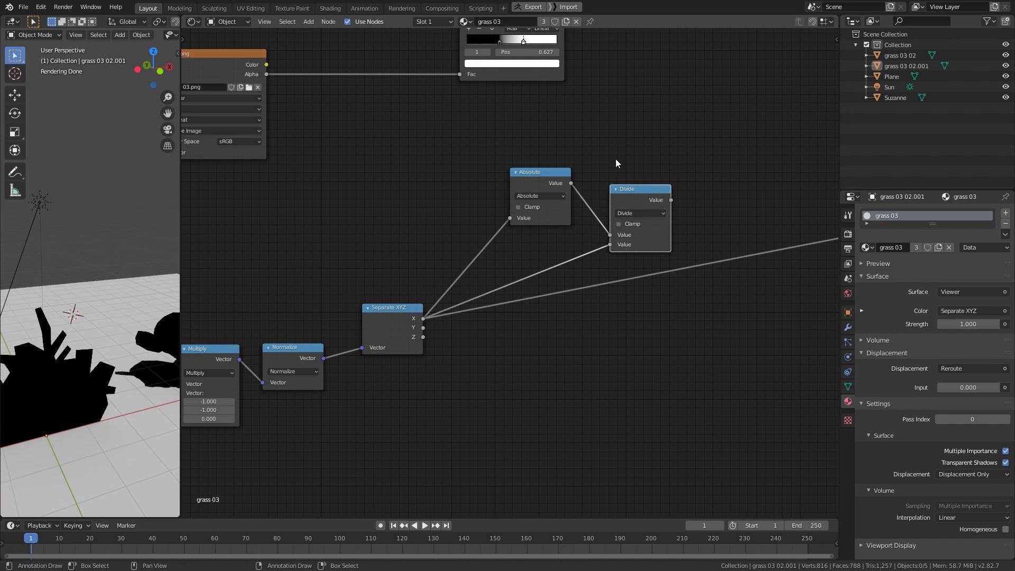
{"action": "left_click_drag", "start_coordinate": [550, 176], "coordinate": [536, 172]}
{"action": "left_click_drag", "start_coordinate": [644, 199], "coordinate": [638, 197]}
{"action": "left_click", "coordinate": [642, 192], "text": "ctrl+shift"}
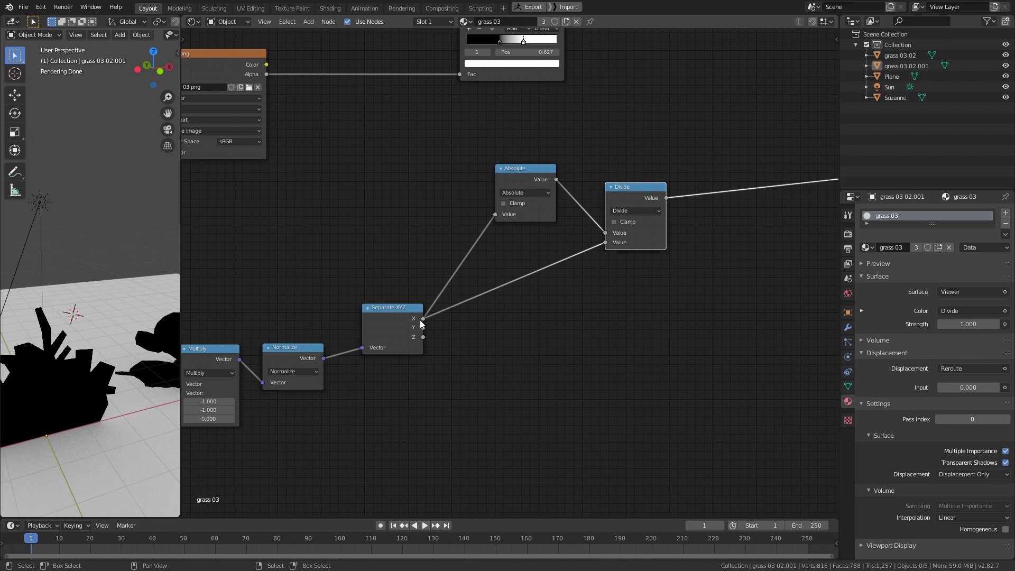
- Duplicate the Absolute node below the Divide branch, set the copy to Arcsine and feed it the Separate XYZ Y output
{"action": "middle_click_drag", "start_coordinate": [473, 263], "coordinate": [430, 295]}
{"action": "left_click_drag", "start_coordinate": [592, 224], "coordinate": [596, 214]}
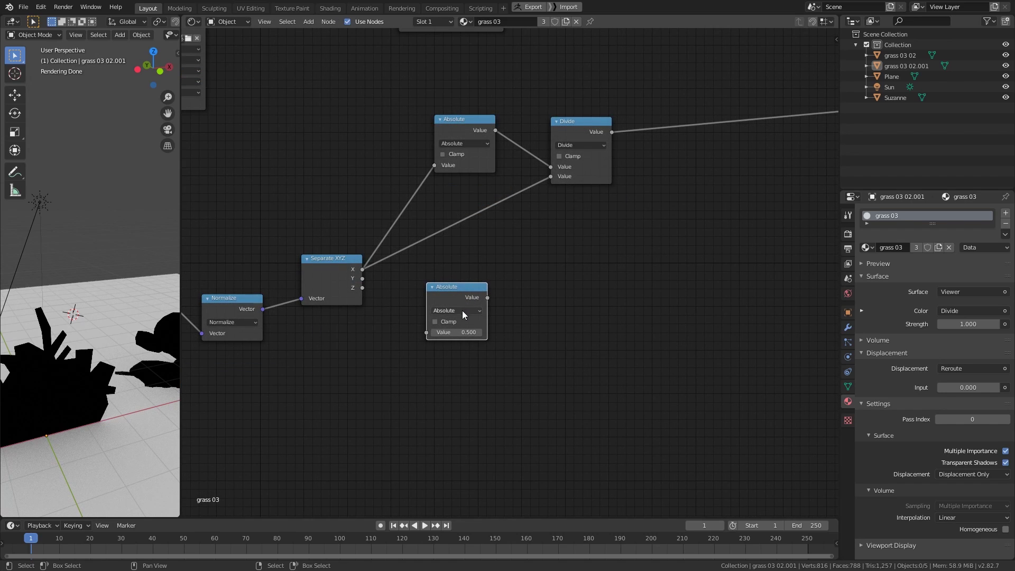
{"action": "left_click", "coordinate": [463, 312]}
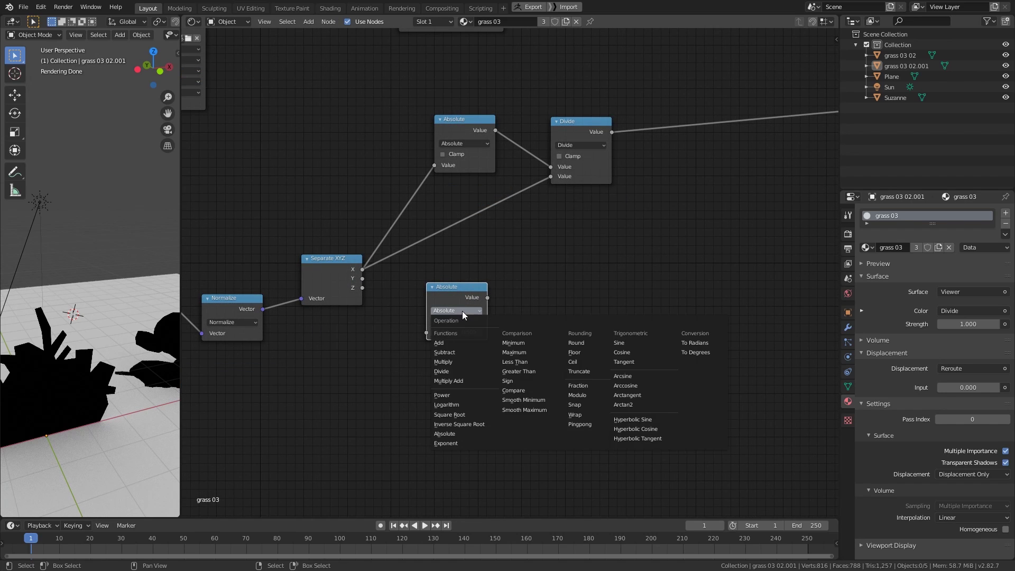
{"action": "left_click", "coordinate": [633, 375]}
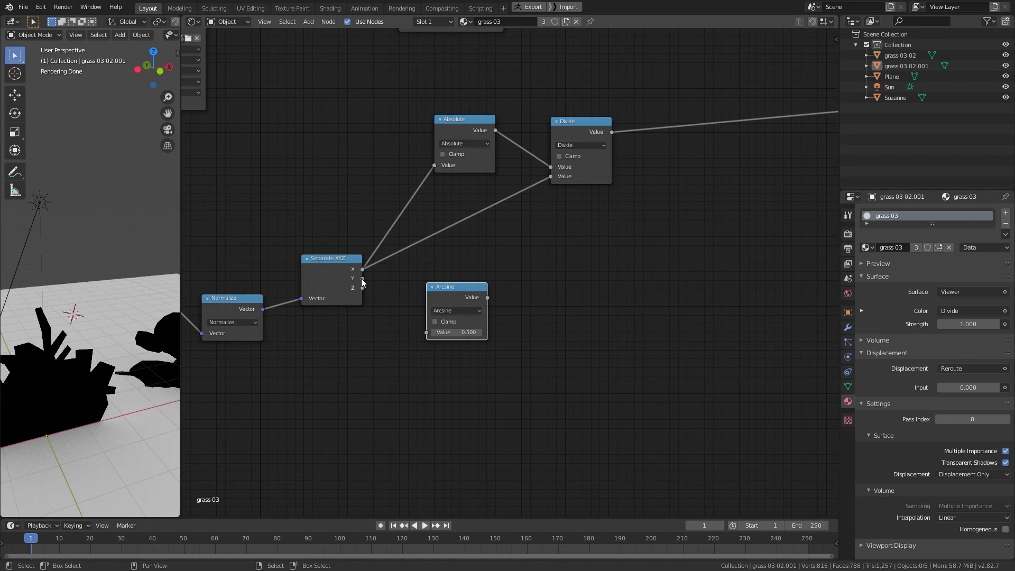
{"action": "left_click_drag", "start_coordinate": [362, 278], "coordinate": [428, 332]}
- Duplicate the Arcsine node as an Add node fed by Arcsine and set its second value to pi/2
{"action": "left_click_drag", "start_coordinate": [446, 287], "coordinate": [543, 328]}
{"action": "key", "text": "shift+d"}
{"action": "left_click", "coordinate": [554, 283]}
{"action": "left_click", "coordinate": [571, 305]}
{"action": "left_click", "coordinate": [556, 338]}
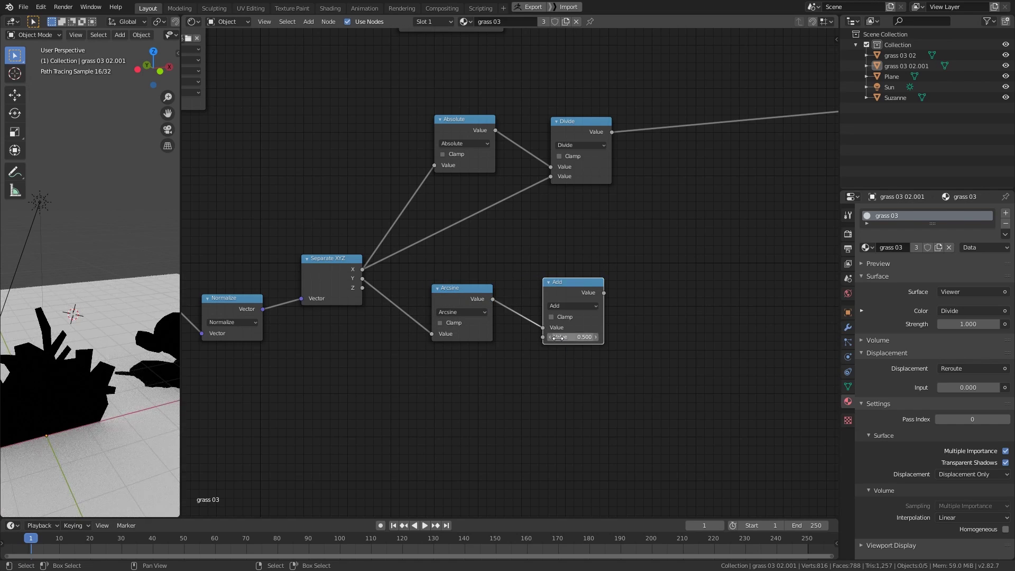
{"action": "left_click", "coordinate": [591, 336]}
{"action": "type", "text": "pi/2"}
{"action": "key", "text": "Return"}
- Duplicate the Divide node, feed the copy the Divide and Add results, and set its operation to Multiply
{"action": "left_click", "coordinate": [440, 156]}
{"action": "key", "text": "shift+d"}
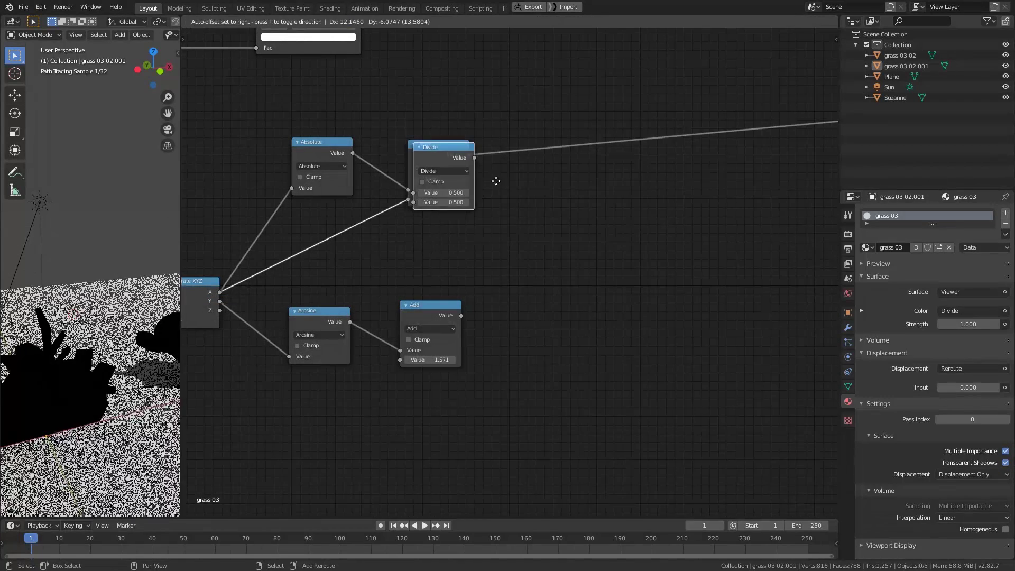
{"action": "left_click", "coordinate": [595, 205]}
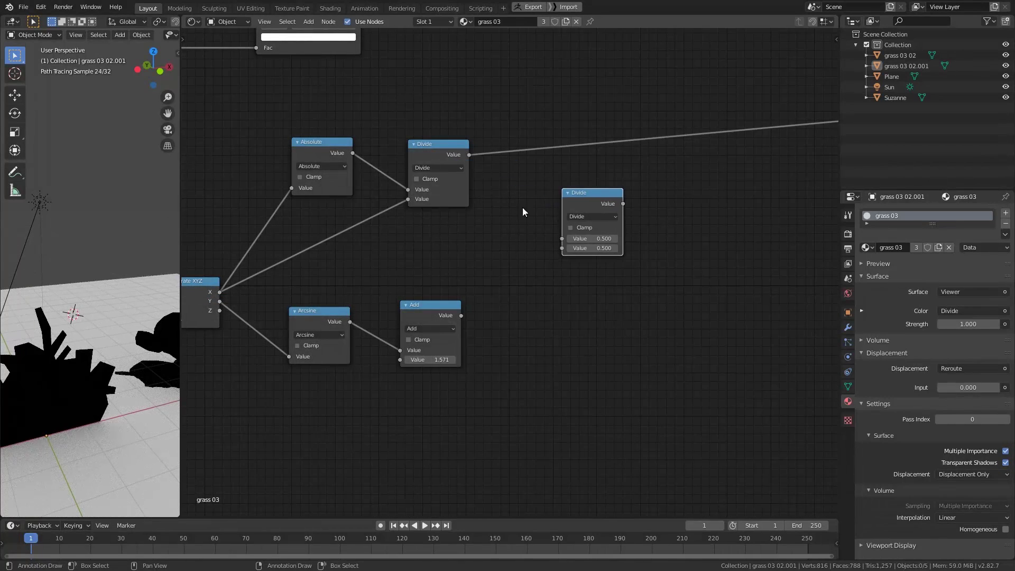
{"action": "right_click_drag", "start_coordinate": [446, 146], "coordinate": [565, 238], "text": "alt"}
{"action": "right_click_drag", "start_coordinate": [451, 320], "coordinate": [565, 236], "text": "alt"}
{"action": "left_click_drag", "start_coordinate": [595, 199], "coordinate": [577, 215]}
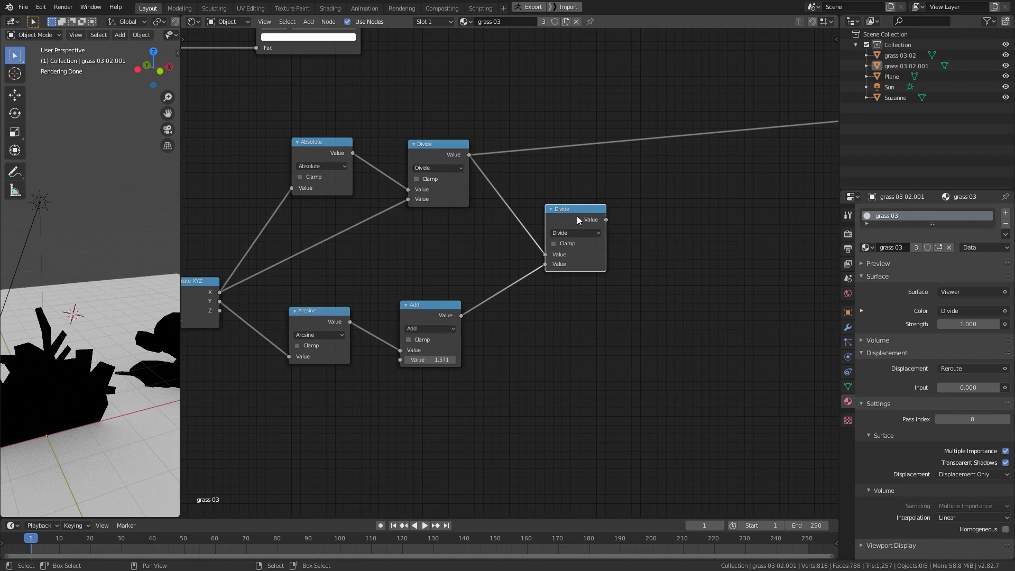
{"action": "left_click", "coordinate": [575, 233]}
{"action": "left_click", "coordinate": [580, 286]}
{"action": "middle_click_drag", "start_coordinate": [591, 219], "coordinate": [437, 276]}
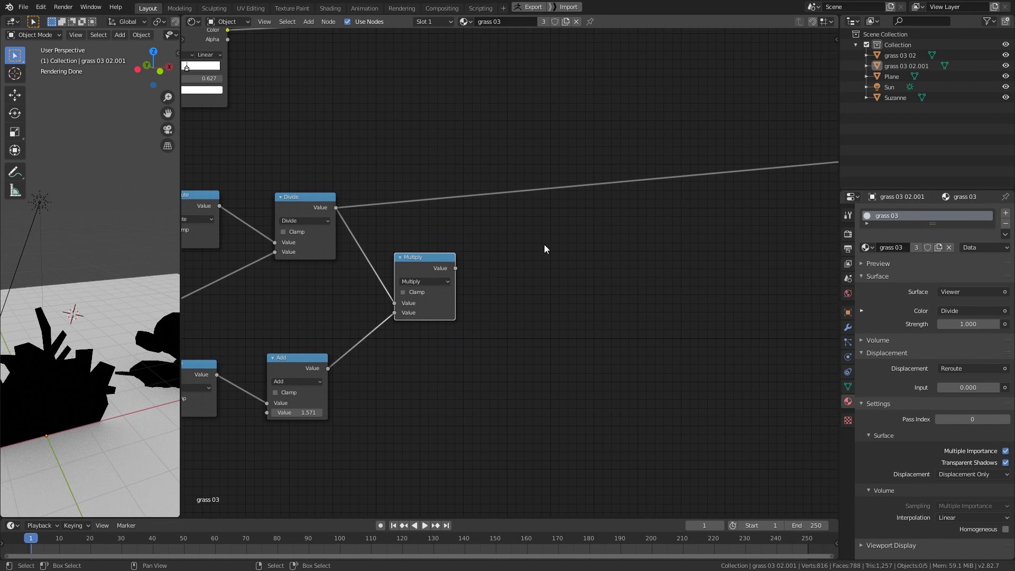
- Add a Combine XYZ node beside the Multiply node and link the Multiply value to its Z input
{"action": "key", "text": "shift+a"}
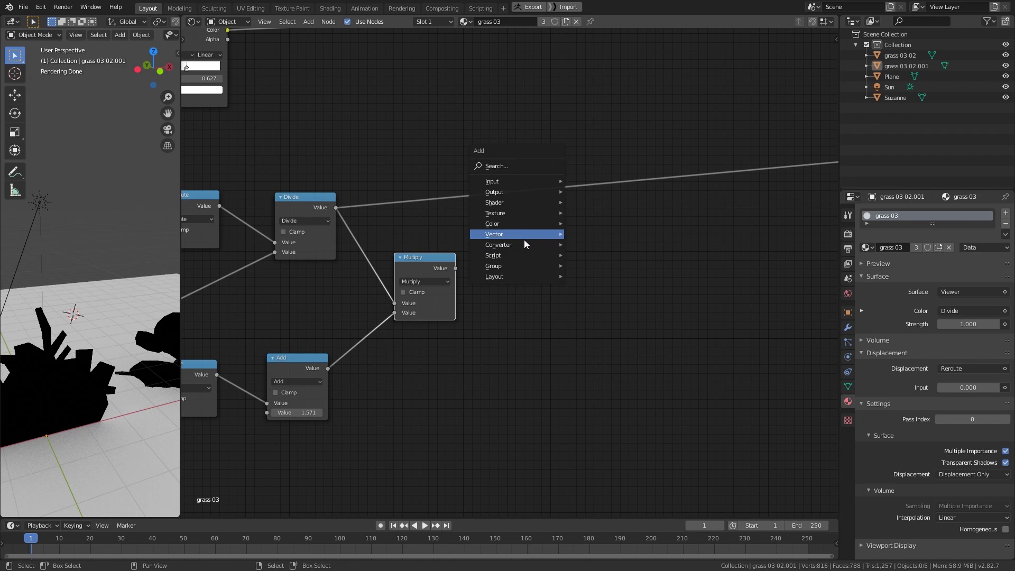
{"action": "mouse_move", "coordinate": [537, 243]}
{"action": "left_click", "coordinate": [613, 302]}
{"action": "left_click", "coordinate": [565, 242]}
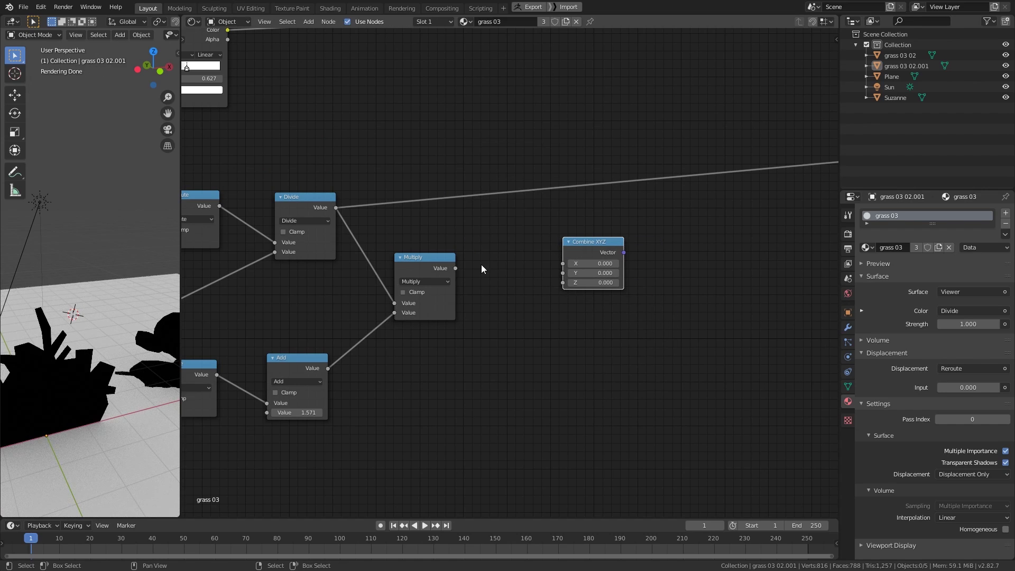
{"action": "left_click_drag", "start_coordinate": [456, 268], "coordinate": [563, 282]}
{"action": "left_click_drag", "start_coordinate": [600, 246], "coordinate": [540, 260]}
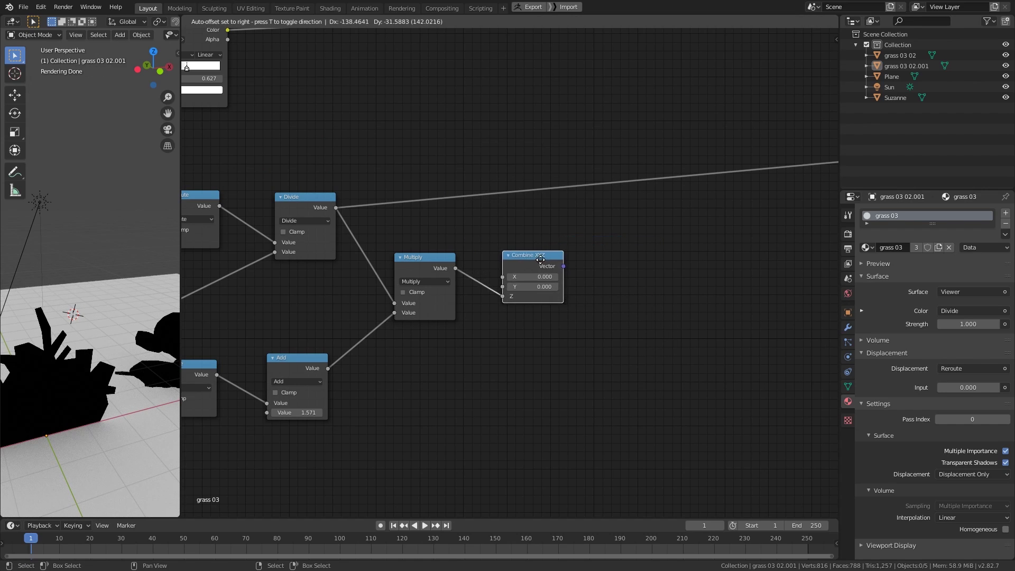
- Select all the camera-facing nodes and move them lower, away from the rest of the material's nodes
{"action": "middle_click_drag", "start_coordinate": [579, 259], "coordinate": [539, 293]}
{"action": "middle_click_drag", "start_coordinate": [597, 273], "coordinate": [527, 306]}
{"action": "left_click_drag", "start_coordinate": [454, 334], "coordinate": [519, 349]}
{"action": "scroll", "coordinate": [476, 350], "scroll_direction": "down", "scroll_amount": 7}
{"action": "middle_click_drag", "start_coordinate": [334, 364], "coordinate": [514, 344]}
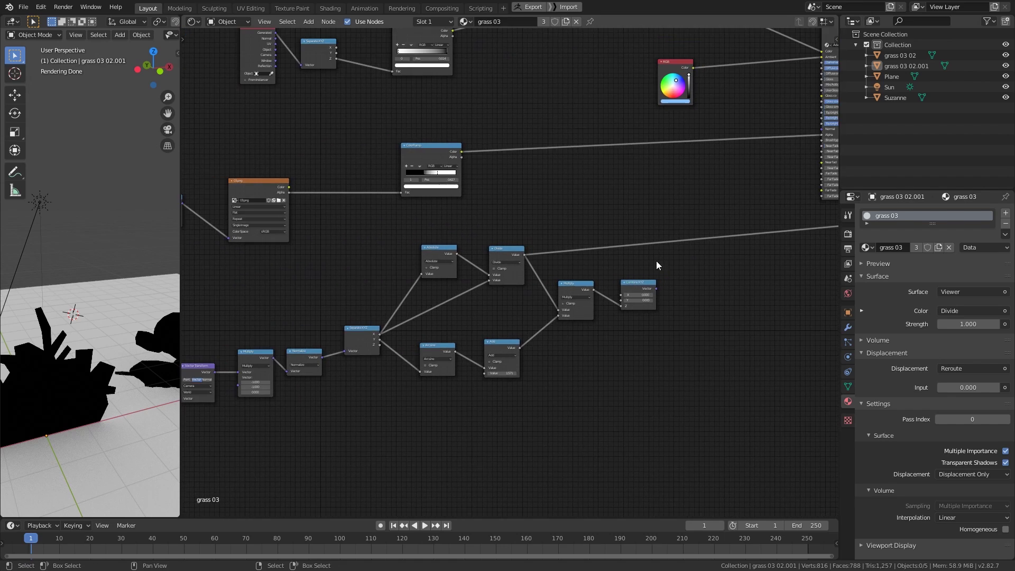
{"action": "left_click_drag", "start_coordinate": [699, 242], "coordinate": [126, 517]}
{"action": "middle_click_drag", "start_coordinate": [389, 363], "coordinate": [472, 296]}
{"action": "scroll", "coordinate": [471, 296], "scroll_direction": "down", "scroll_amount": 3}
{"action": "key", "text": "g"}
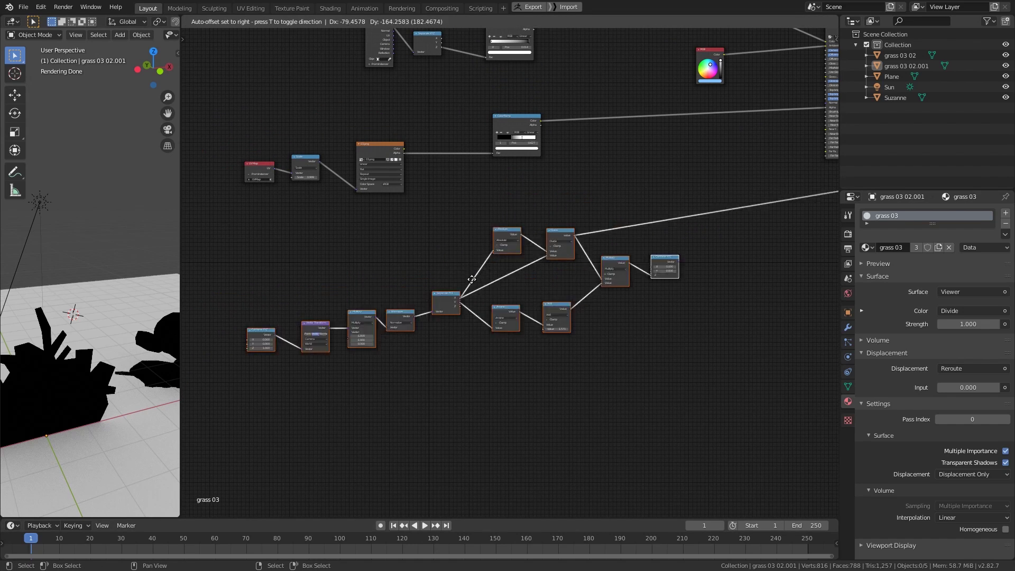
{"action": "left_click", "coordinate": [454, 317]}
- Add a Texture Coordinate node just above the Combine XYZ node
{"action": "scroll", "coordinate": [490, 287], "scroll_direction": "up", "scroll_amount": 4}
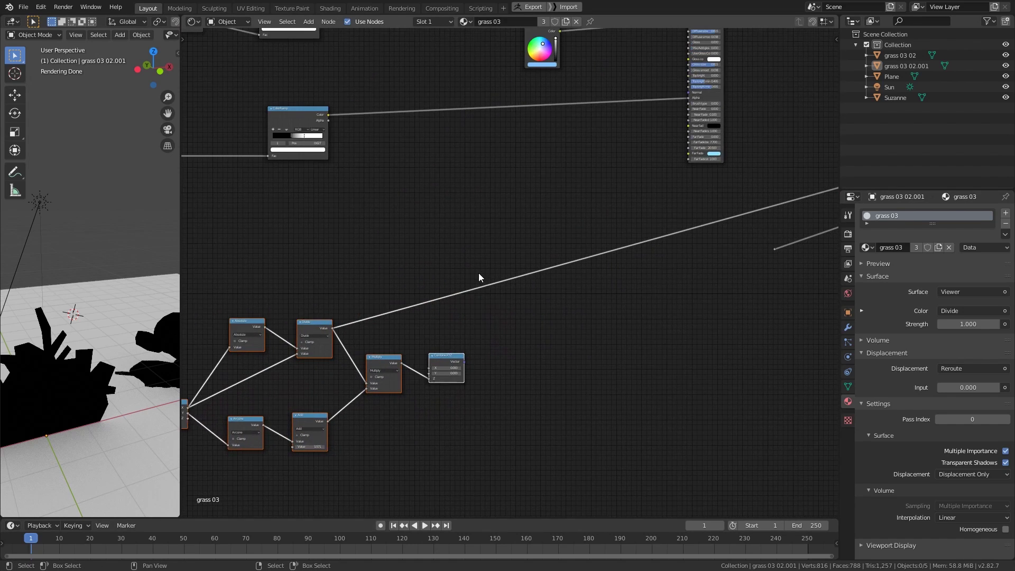
{"action": "key", "text": "shift+a"}
{"action": "mouse_move", "coordinate": [448, 213]}
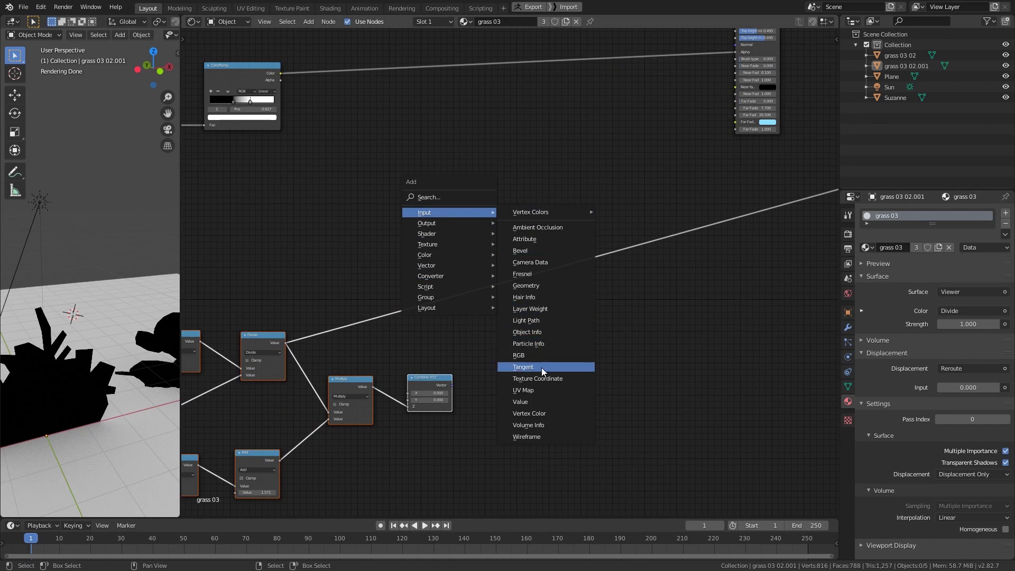
{"action": "left_click", "coordinate": [537, 378]}
{"action": "left_click", "coordinate": [408, 278]}
{"action": "scroll", "coordinate": [468, 310], "scroll_direction": "up", "scroll_amount": 2}
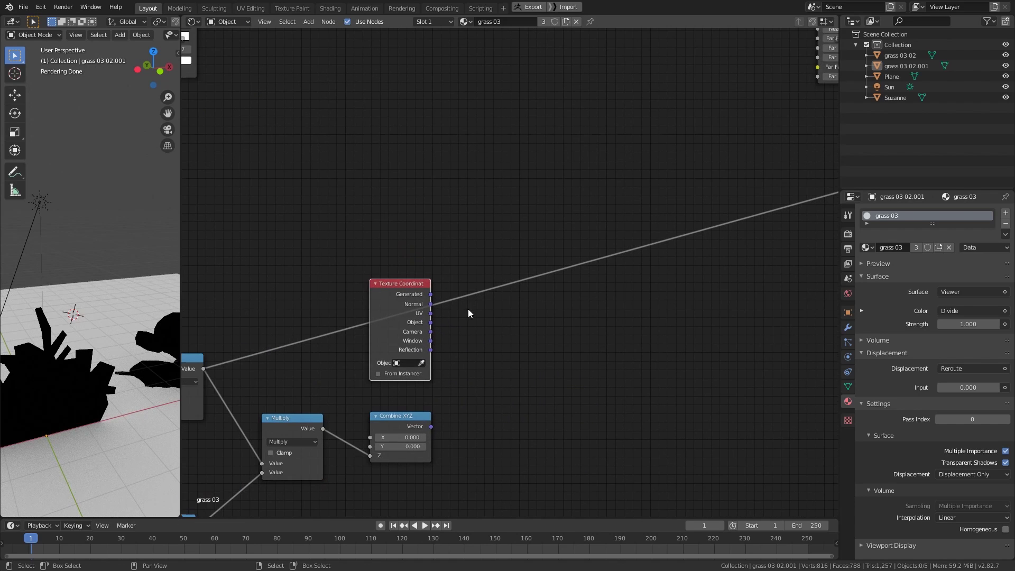
{"action": "left_click_drag", "start_coordinate": [430, 321], "coordinate": [530, 312]}
{"action": "middle_click_drag", "start_coordinate": [513, 304], "coordinate": [480, 272]}
- Add a Mapping node and link the Object texture coordinate to its Vector input
{"action": "key", "text": "shift+a"}
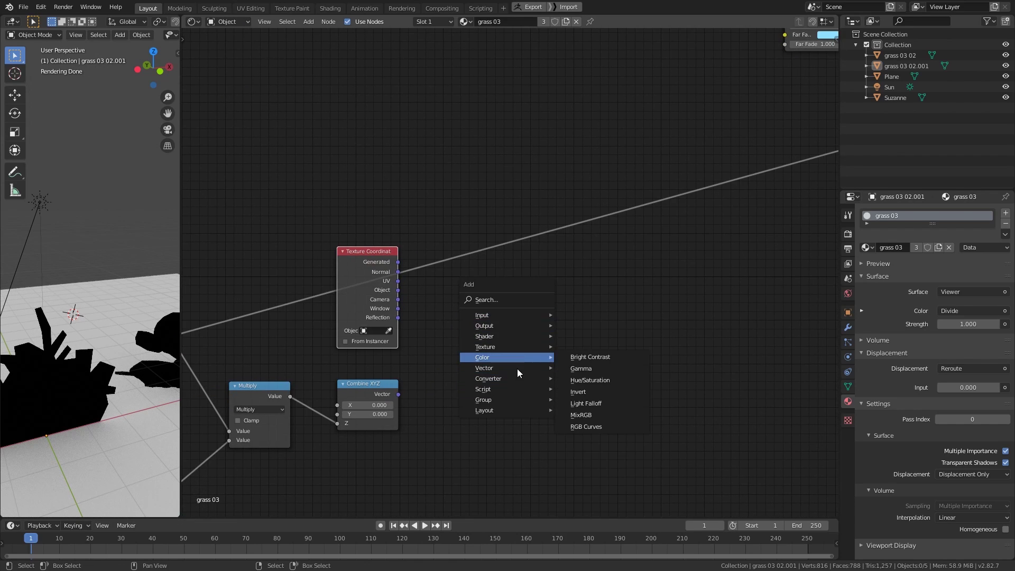
{"action": "mouse_move", "coordinate": [539, 368]}
{"action": "left_click", "coordinate": [582, 391]}
{"action": "left_click", "coordinate": [588, 395]}
{"action": "left_click_drag", "start_coordinate": [398, 290], "coordinate": [454, 317]}
{"action": "left_click_drag", "start_coordinate": [520, 338], "coordinate": [532, 339]}
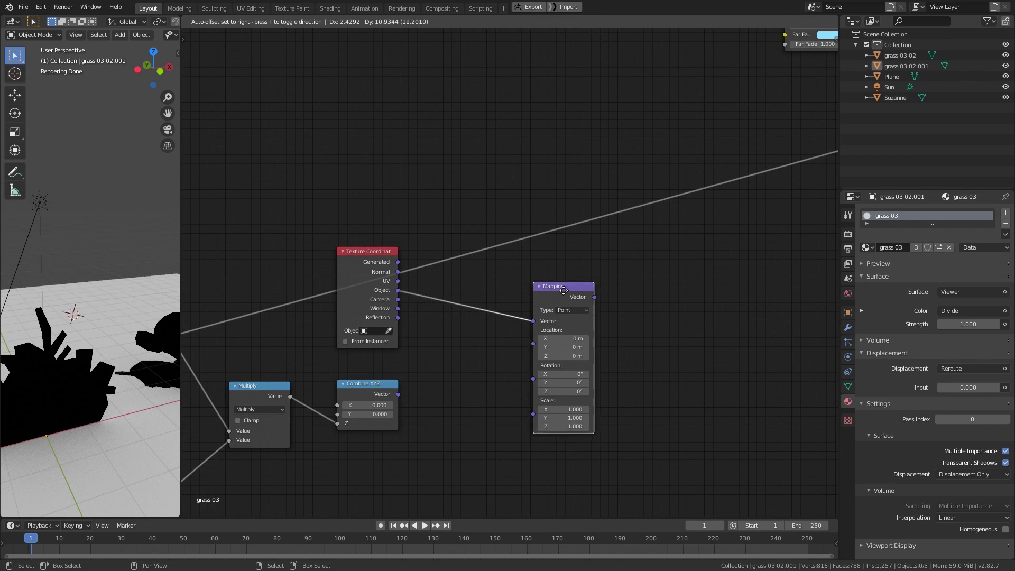
- Link the Combine XYZ vector to the Mapping node's Rotation and preview the Mapping result on the grass
{"action": "left_click_drag", "start_coordinate": [399, 394], "coordinate": [534, 366]}
{"action": "left_click_drag", "start_coordinate": [568, 283], "coordinate": [551, 293]}
{"action": "left_click_drag", "start_coordinate": [551, 293], "coordinate": [525, 298]}
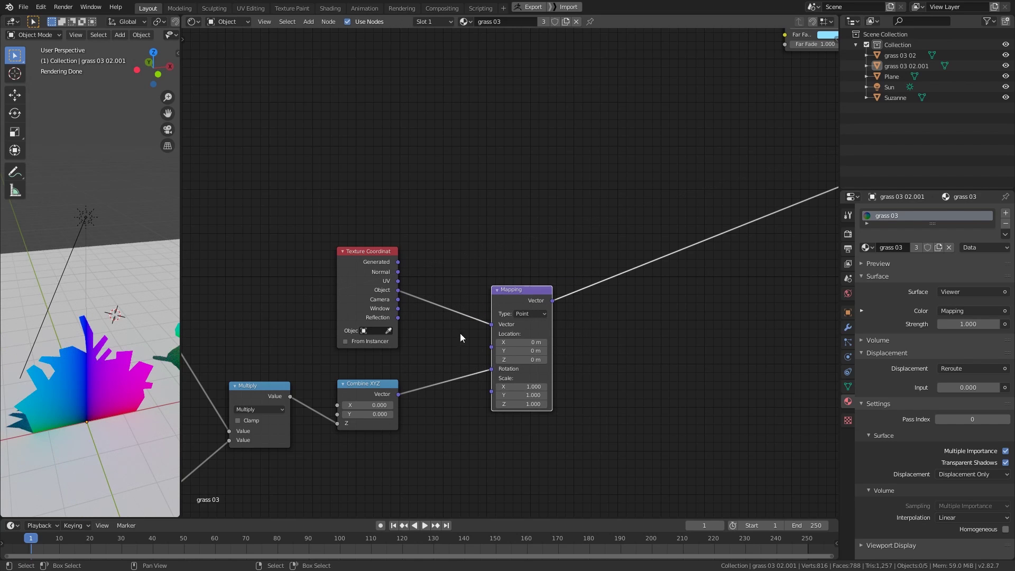
{"action": "middle_click_drag", "start_coordinate": [83, 343], "coordinate": [93, 352]}
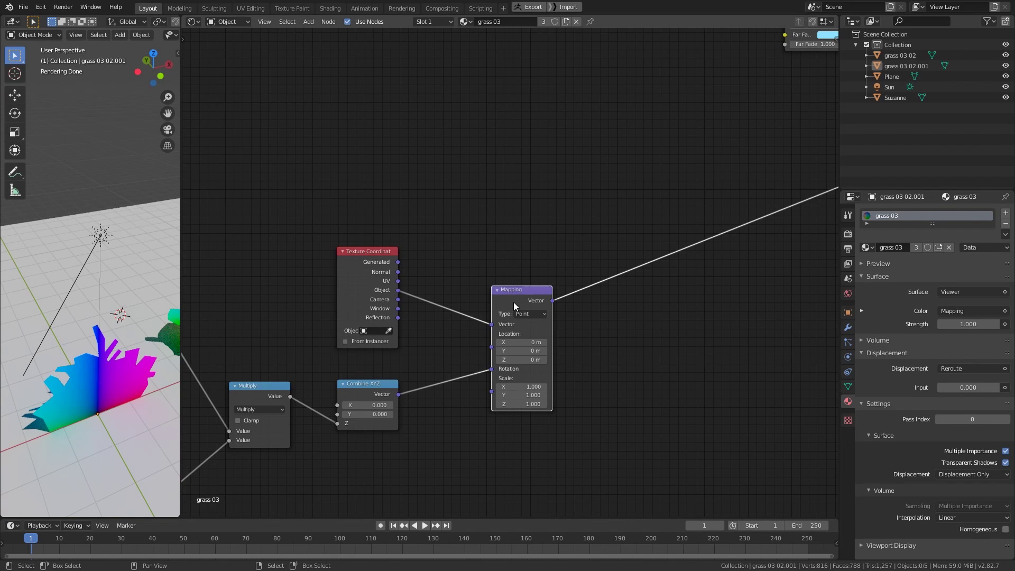
- Move the Mapping node lower and insert a Vector Math node on its link to the viewer
{"action": "left_click_drag", "start_coordinate": [513, 303], "coordinate": [506, 364]}
{"action": "middle_click_drag", "start_coordinate": [642, 300], "coordinate": [595, 290]}
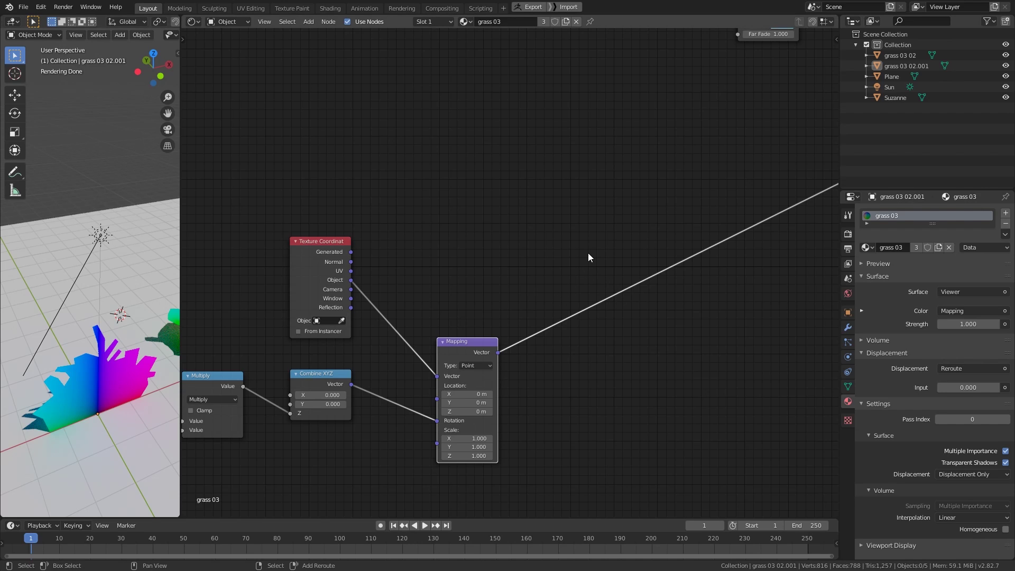
{"action": "key", "text": "shift+a"}
{"action": "mouse_move", "coordinate": [571, 264]}
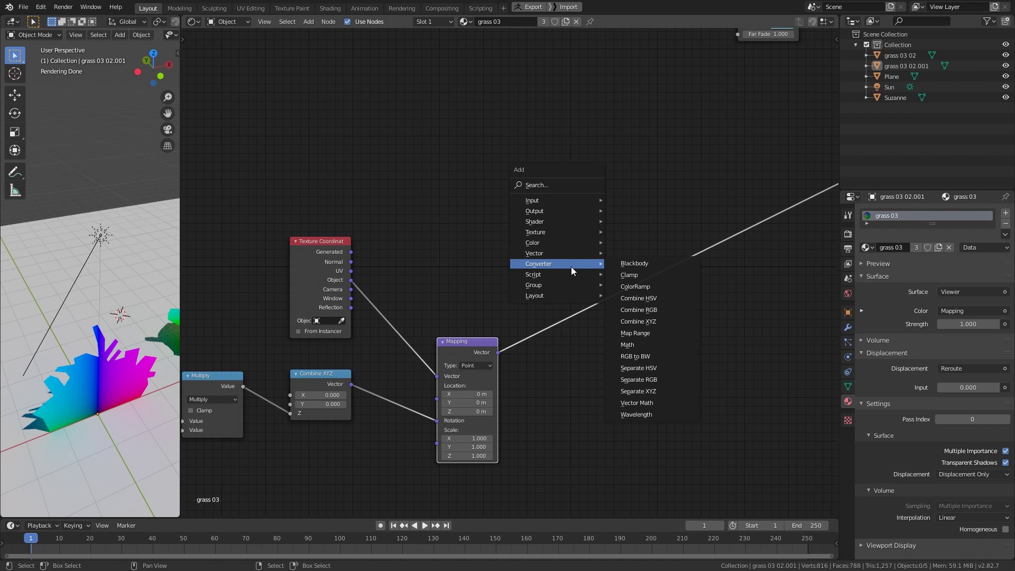
{"action": "left_click", "coordinate": [636, 403]}
{"action": "left_click", "coordinate": [551, 229]}
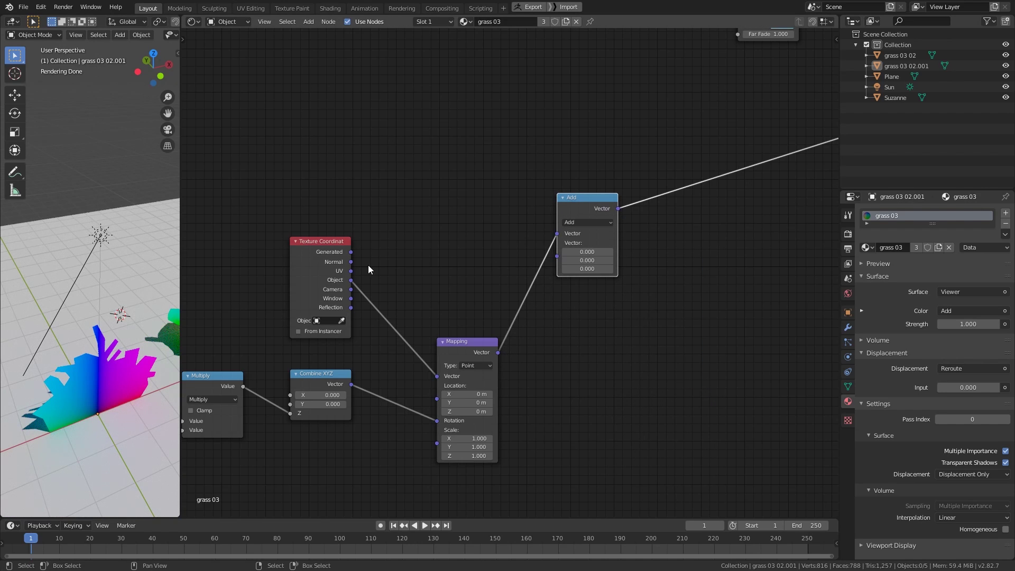
- Link the Object texture coordinate to the Vector Math node's second input and set its operation to Subtract
{"action": "left_click_drag", "start_coordinate": [349, 282], "coordinate": [563, 255]}
{"action": "left_click", "coordinate": [581, 222]}
{"action": "left_click", "coordinate": [580, 254]}
{"action": "left_click", "coordinate": [581, 223]}
{"action": "left_click", "coordinate": [581, 242]}
{"action": "left_click_drag", "start_coordinate": [587, 215], "coordinate": [602, 276]}
{"action": "middle_click_drag", "start_coordinate": [716, 289], "coordinate": [682, 319]}
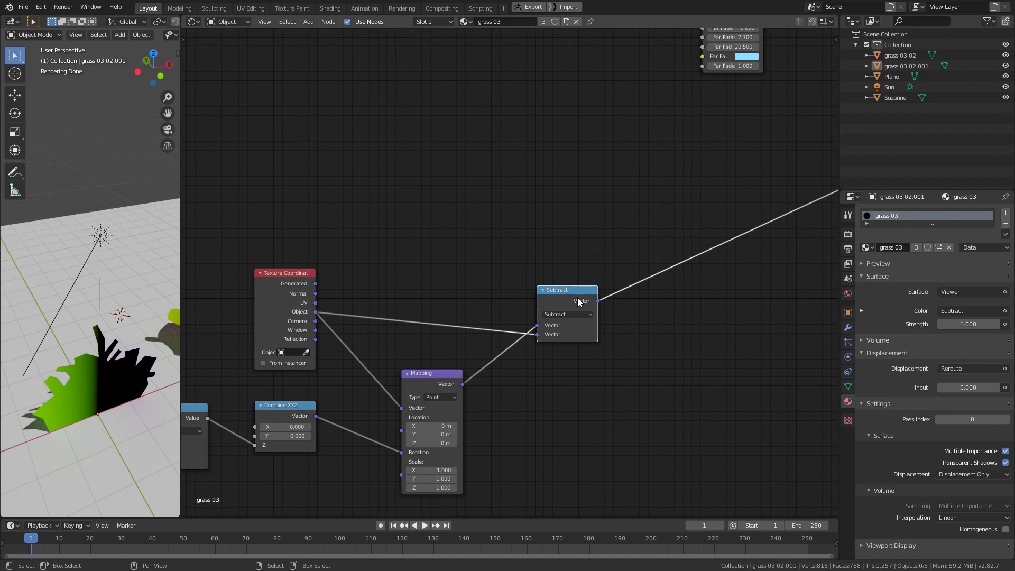
{"action": "left_click_drag", "start_coordinate": [576, 297], "coordinate": [573, 304]}
- Add a Vector Displacement node and link the Subtract node's output to its Vector input
{"action": "middle_click_drag", "start_coordinate": [678, 323], "coordinate": [589, 340]}
{"action": "key", "text": "shift+a"}
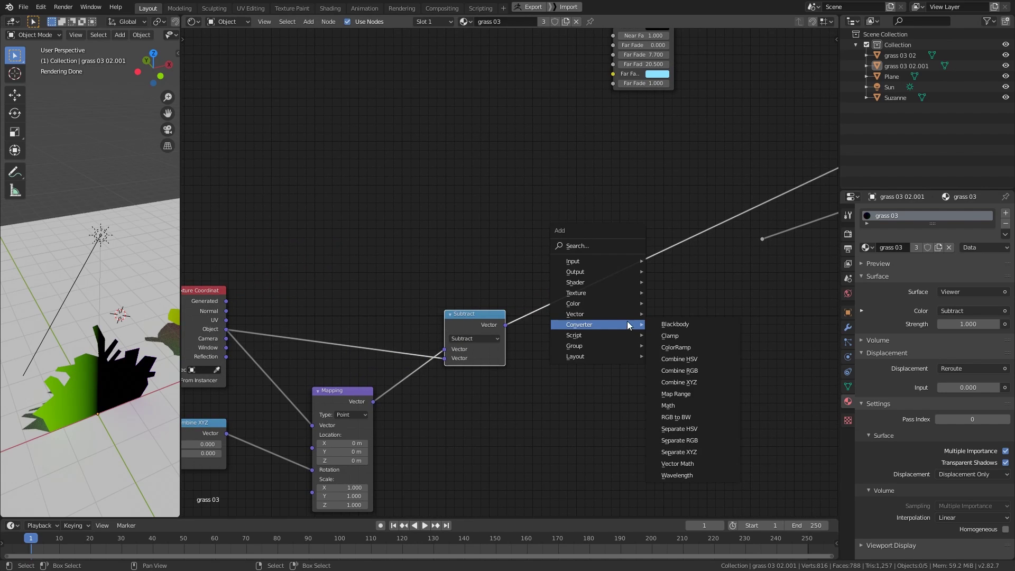
{"action": "mouse_move", "coordinate": [628, 315]}
{"action": "left_click", "coordinate": [695, 386]}
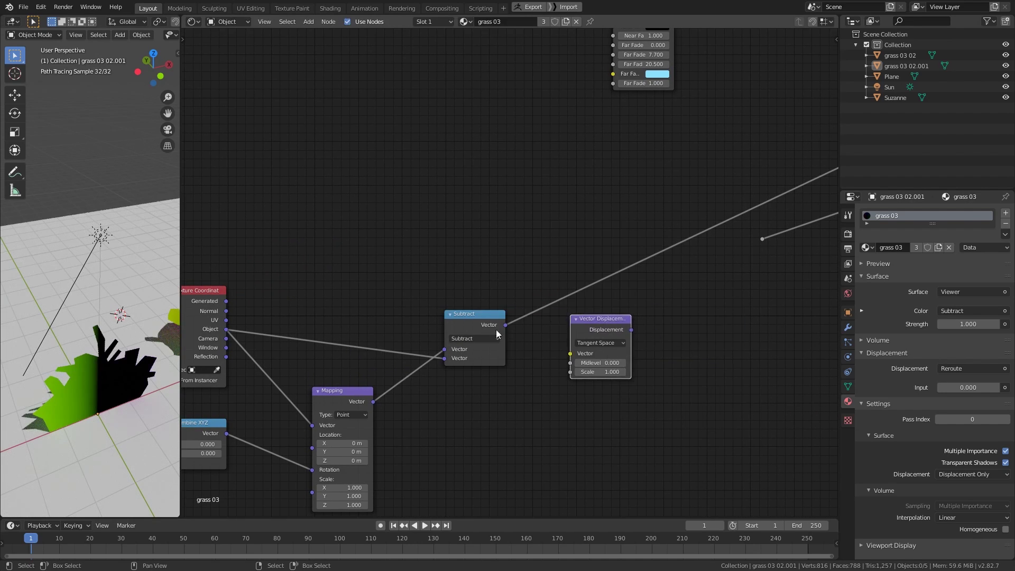
{"action": "left_click_drag", "start_coordinate": [505, 326], "coordinate": [571, 353]}
- Set the Vector Displacement node to Object Space and link its output to the reroute feeding the Material Output's Displacement
{"action": "left_click", "coordinate": [601, 342]}
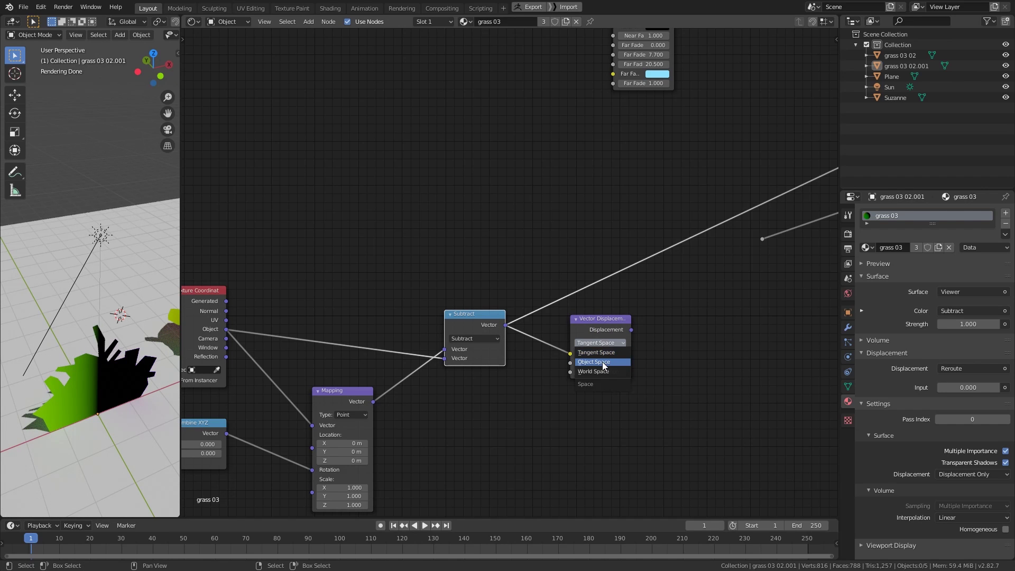
{"action": "left_click", "coordinate": [602, 362]}
{"action": "left_click_drag", "start_coordinate": [631, 330], "coordinate": [762, 241]}
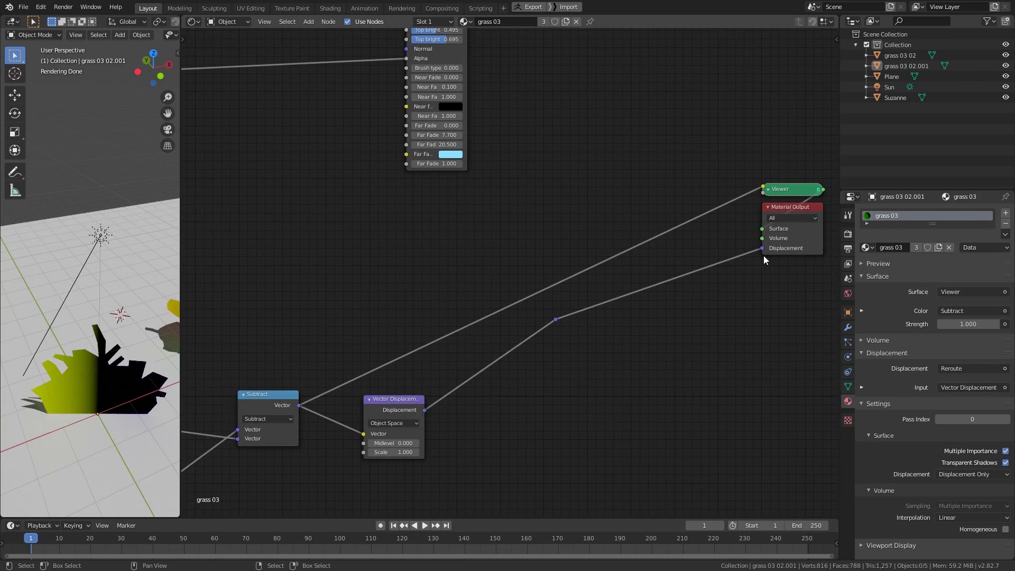
- Add a Diffuse BSDF node and connect it to the Material Output's Surface in place of the viewer
{"action": "middle_click_drag", "start_coordinate": [96, 378], "coordinate": [121, 373]}
{"action": "key", "text": "z"}
{"action": "key", "text": "z"}
{"action": "middle_click_drag", "start_coordinate": [119, 307], "coordinate": [125, 341]}
{"action": "key", "text": "z"}
{"action": "key", "text": "shift+a"}
{"action": "mouse_move", "coordinate": [564, 166]}
{"action": "left_click", "coordinate": [613, 153]}
{"action": "left_click", "coordinate": [574, 160]}
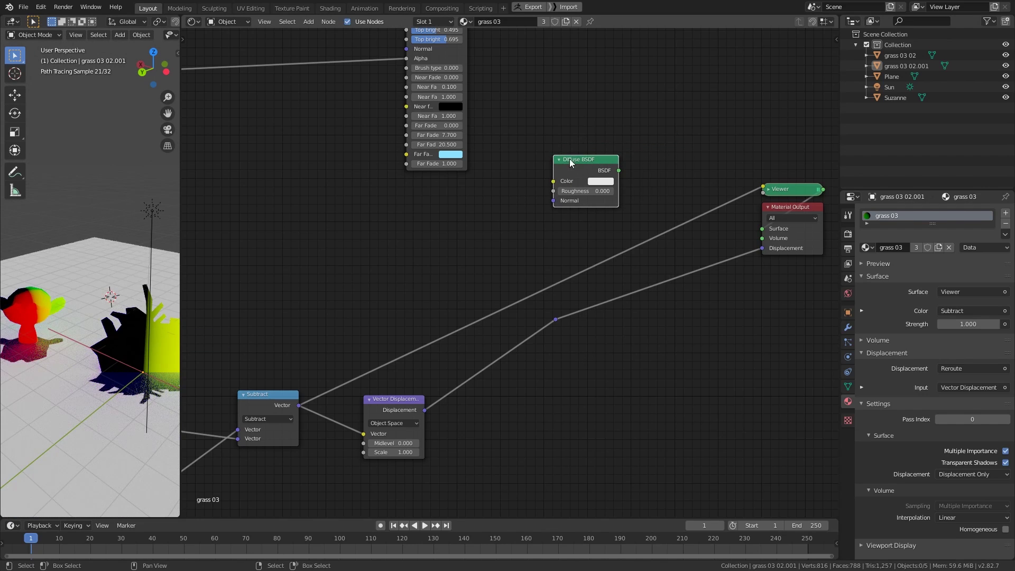
{"action": "left_click", "coordinate": [574, 161], "text": "ctrl+shift"}
- Set the Diffuse BSDF color to light blue with hue 0.583, saturation 0.484 and value 0.906
{"action": "middle_click_drag", "start_coordinate": [84, 299], "coordinate": [89, 323]}
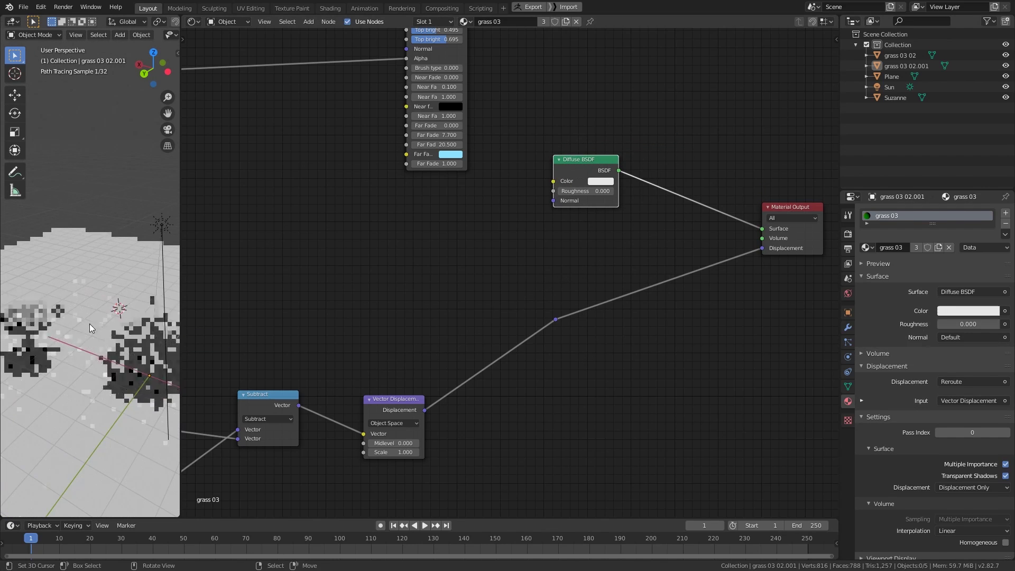
{"action": "left_click", "coordinate": [600, 181]}
{"action": "left_click", "coordinate": [632, 74]}
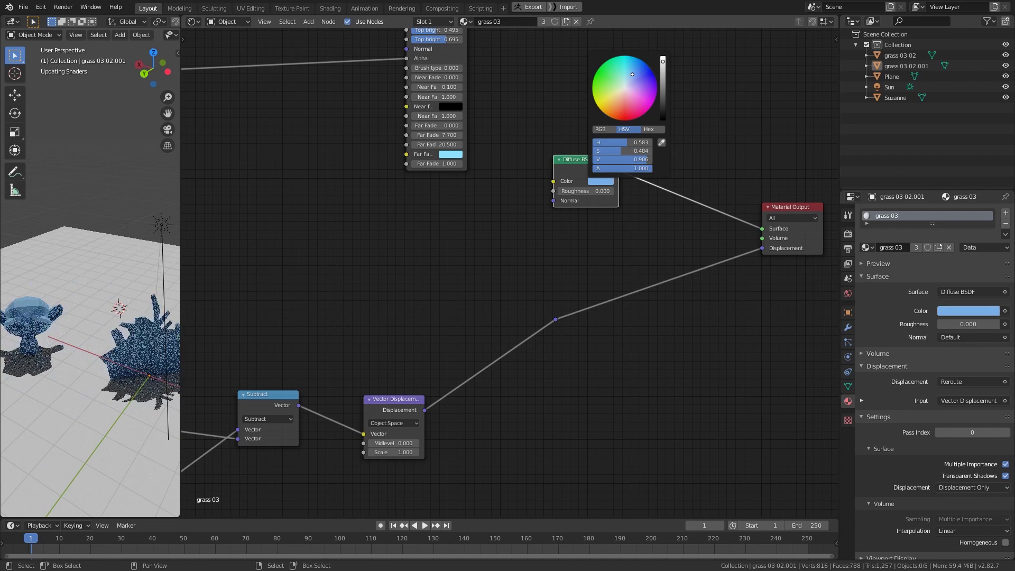
- Compare the displaced grass and Suzanne from several angles, alternating between solid and rendered shading
{"action": "middle_click_drag", "start_coordinate": [87, 287], "coordinate": [42, 288]}
{"action": "key", "text": "z"}
{"action": "key", "text": "z"}
{"action": "left_click", "coordinate": [113, 217]}
{"action": "mouse_move", "coordinate": [112, 218]}
{"action": "middle_mouse_down"}
{"action": "mouse_move", "coordinate": [107, 270]}
{"action": "mouse_move", "coordinate": [48, 260]}
{"action": "mouse_move", "coordinate": [102, 267]}
{"action": "mouse_move", "coordinate": [66, 282]}
{"action": "mouse_move", "coordinate": [72, 234]}
{"action": "mouse_move", "coordinate": [120, 296]}
{"action": "middle_mouse_up"}
{"action": "key", "text": "z"}
{"action": "left_click", "coordinate": [186, 297]}
{"action": "key", "text": "z"}
{"action": "left_click", "coordinate": [128, 224]}
{"action": "middle_click_drag", "start_coordinate": [128, 224], "coordinate": [75, 264]}
{"action": "key", "text": "z"}
{"action": "left_click", "coordinate": [153, 273]}
{"action": "key", "text": "z"}
{"action": "left_click", "coordinate": [105, 229]}
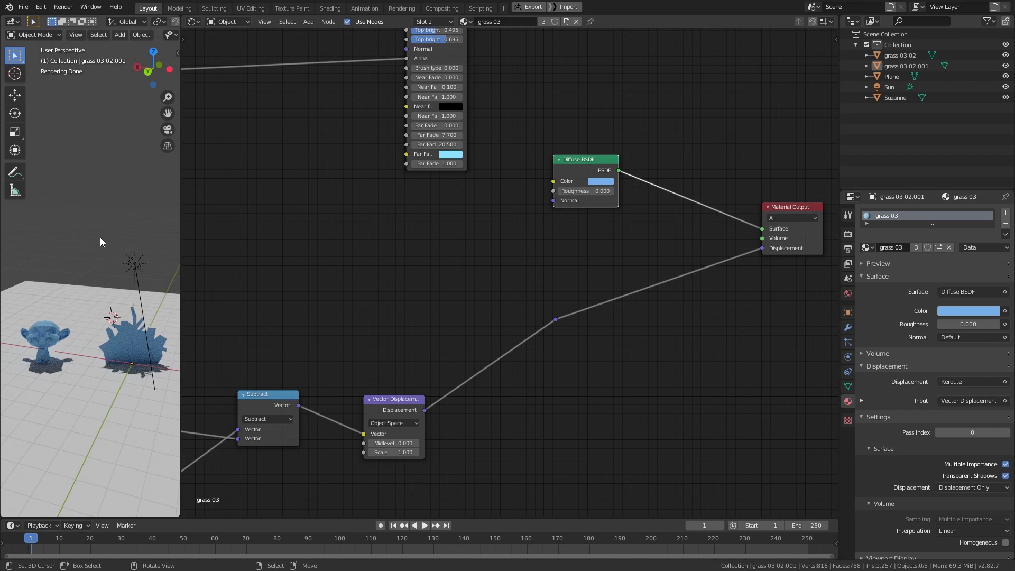
- Switch to solid shading, add a camera aligned to the current view and look through it
{"action": "key", "text": "z"}
{"action": "left_click", "coordinate": [121, 261]}
{"action": "key", "text": "shift+a"}
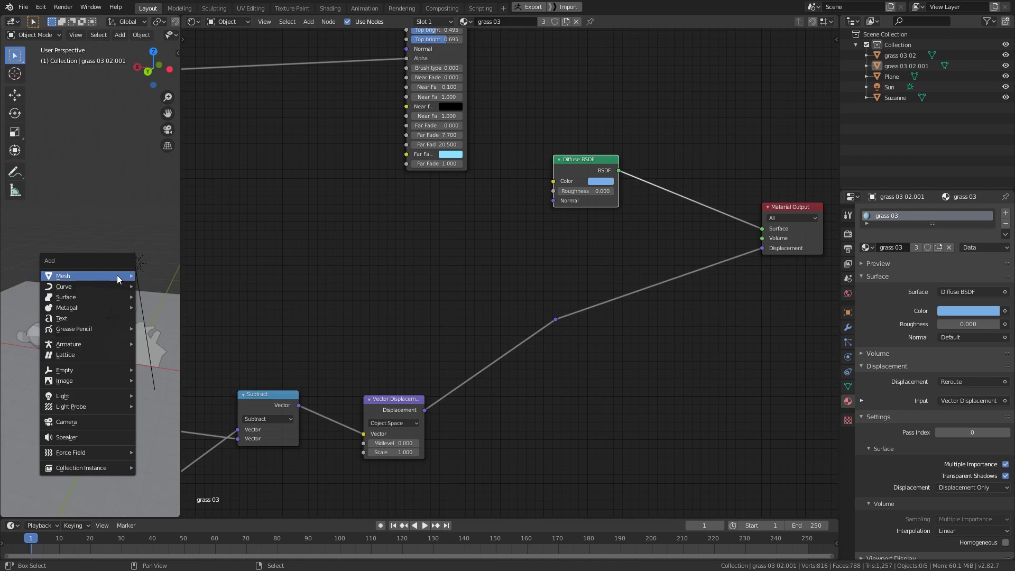
{"action": "left_click", "coordinate": [65, 420]}
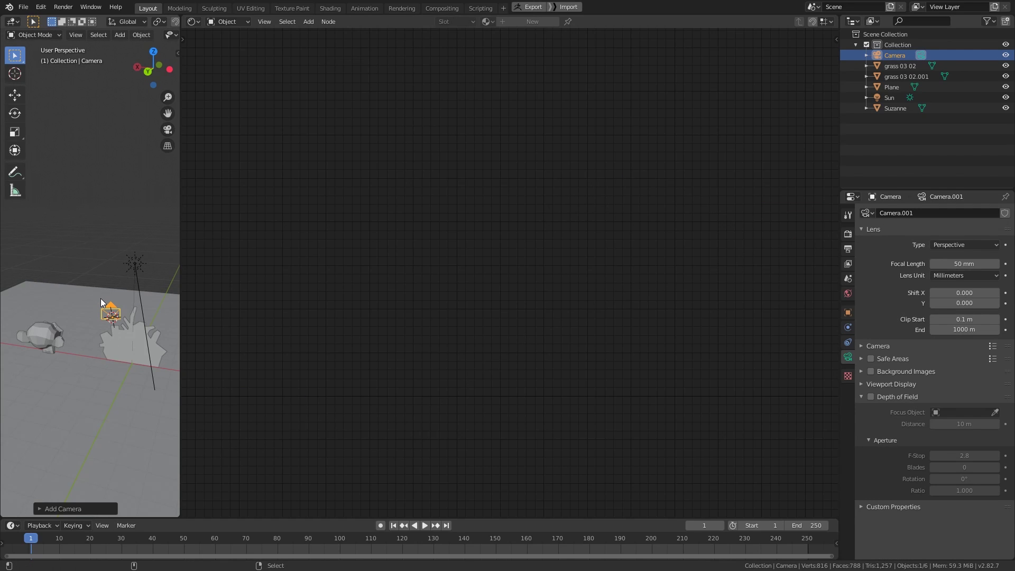
{"action": "key", "text": "KP_0"}
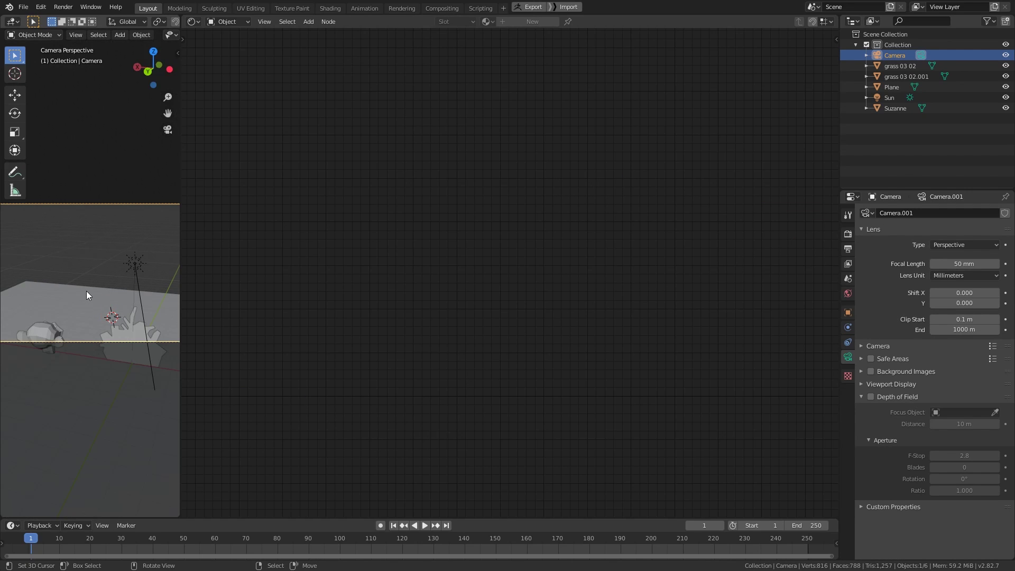
- Lock the camera to the view and reframe it on Suzanne and the grass clumps in rendered shading
{"action": "key", "text": "n"}
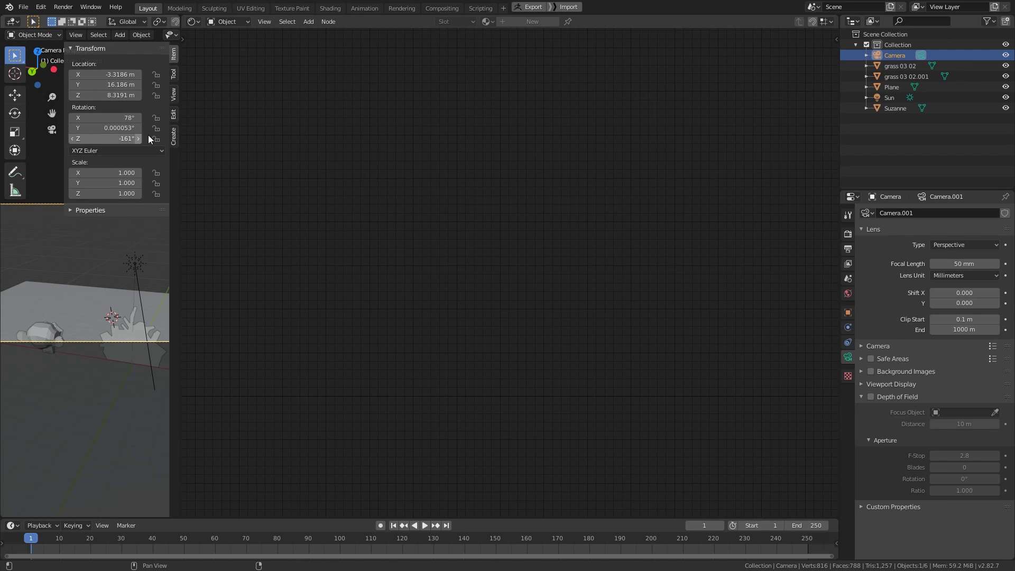
{"action": "left_click", "coordinate": [174, 94]}
{"action": "left_click", "coordinate": [122, 178]}
{"action": "key", "text": "n"}
{"action": "middle_click_drag", "start_coordinate": [111, 190], "coordinate": [109, 233]}
{"action": "key", "text": "n"}
{"action": "key", "text": "n"}
{"action": "key", "text": "z"}
{"action": "left_click", "coordinate": [119, 201]}
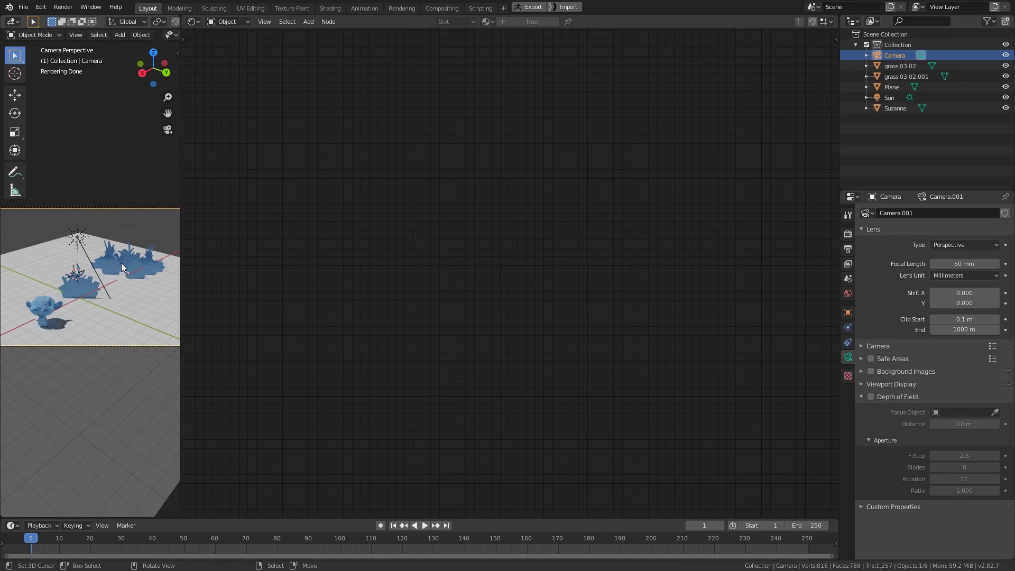
- Leave the camera view and examine how the rendered grass planes are oriented relative to the camera from different sides
{"action": "mouse_move", "coordinate": [122, 263]}
{"action": "middle_mouse_down"}
{"action": "mouse_move", "coordinate": [59, 285]}
{"action": "mouse_move", "coordinate": [21, 279]}
{"action": "mouse_move", "coordinate": [66, 262]}
{"action": "middle_mouse_up"}
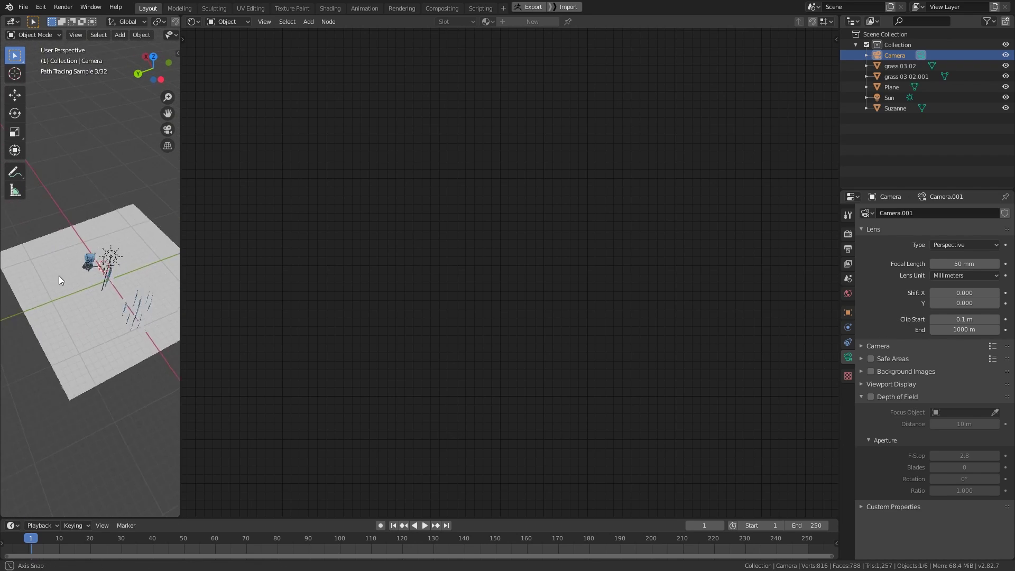
{"action": "mouse_move", "coordinate": [57, 275]}
{"action": "middle_mouse_down"}
{"action": "mouse_move", "coordinate": [74, 260]}
{"action": "mouse_move", "coordinate": [47, 231]}
{"action": "mouse_move", "coordinate": [75, 240]}
{"action": "mouse_move", "coordinate": [42, 227]}
{"action": "middle_mouse_up"}
{"action": "key", "text": "z"}
{"action": "left_click", "coordinate": [166, 272]}
{"action": "mouse_move", "coordinate": [158, 271]}
{"action": "middle_mouse_down"}
{"action": "mouse_move", "coordinate": [94, 278]}
{"action": "mouse_move", "coordinate": [104, 278]}
{"action": "middle_mouse_up"}
{"action": "key", "text": "z"}
{"action": "left_click", "coordinate": [95, 218]}
{"action": "middle_click_drag", "start_coordinate": [40, 317], "coordinate": [3, 312]}
{"action": "key", "text": "z"}
{"action": "left_click", "coordinate": [113, 314]}
{"action": "mouse_move", "coordinate": [113, 314]}
{"action": "middle_mouse_down"}
{"action": "mouse_move", "coordinate": [91, 322]}
{"action": "mouse_move", "coordinate": [116, 321]}
{"action": "middle_mouse_up"}
{"action": "key", "text": "z"}
{"action": "left_click", "coordinate": [87, 262]}
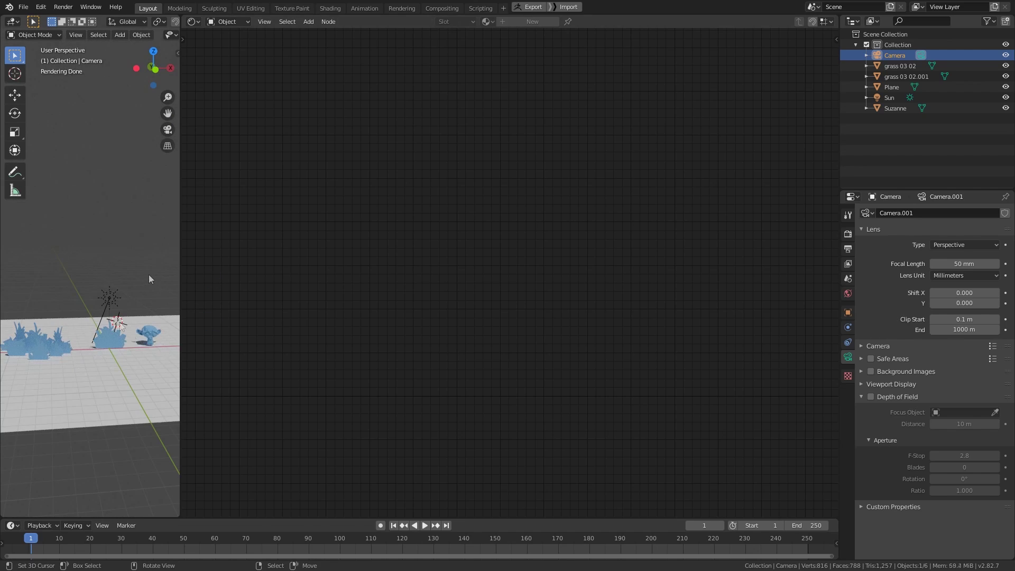
{"action": "mouse_move", "coordinate": [141, 278]}
{"action": "middle_mouse_down"}
{"action": "mouse_move", "coordinate": [85, 274]}
{"action": "mouse_move", "coordinate": [113, 285]}
{"action": "middle_mouse_up"}
{"action": "key", "text": "z"}
{"action": "left_click", "coordinate": [109, 284]}
{"action": "key", "text": "z"}
{"action": "left_click", "coordinate": [84, 272]}
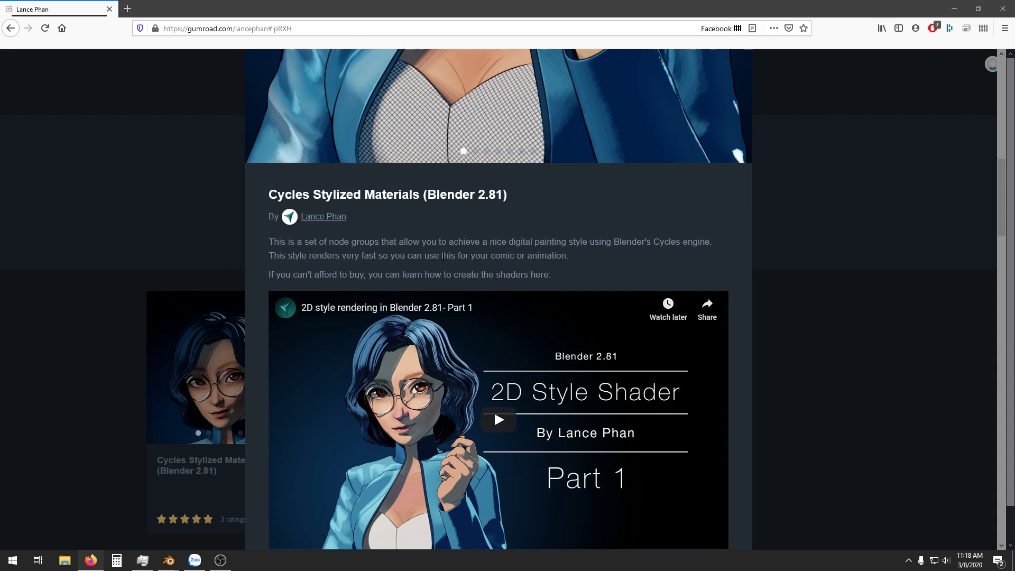
- Switch to the web browser and review the shader groups on the Cycles Stylized Materials (Blender 2.81) Gumroad page
{"action": "scroll", "coordinate": [439, 256], "scroll_direction": "down", "scroll_amount": 9}
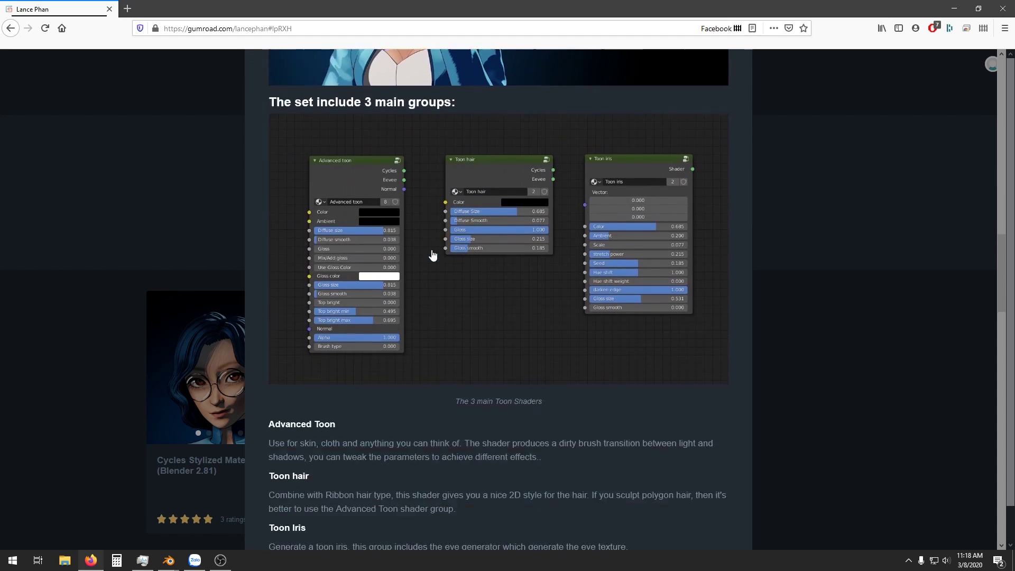